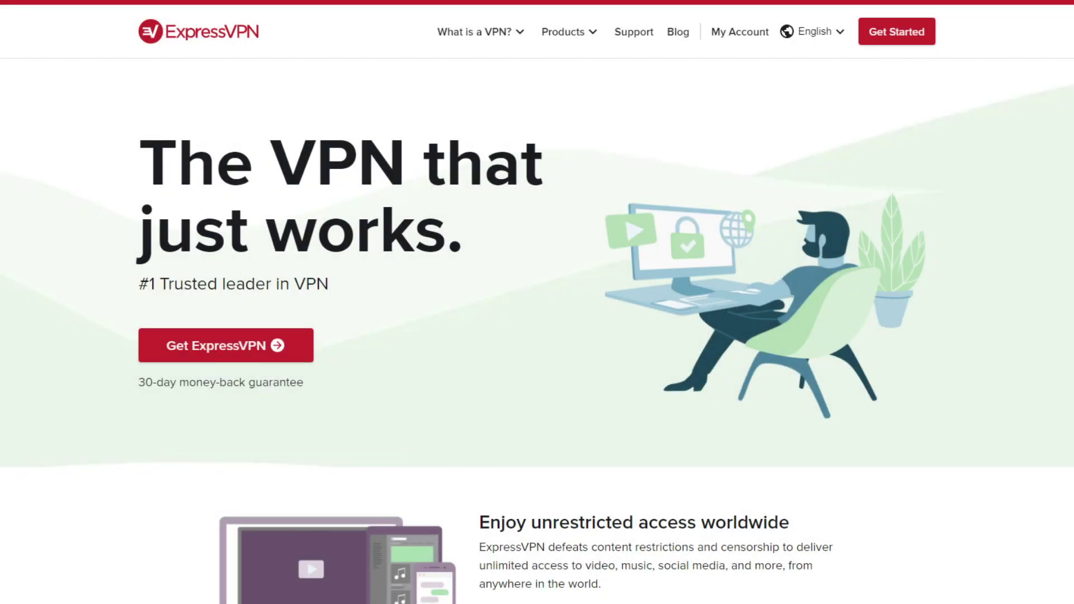
Scroll the ExpressVPN homepage from the hero banner past features and server network to the reviews and press logos.
scroll(537, 302, "down", 1)
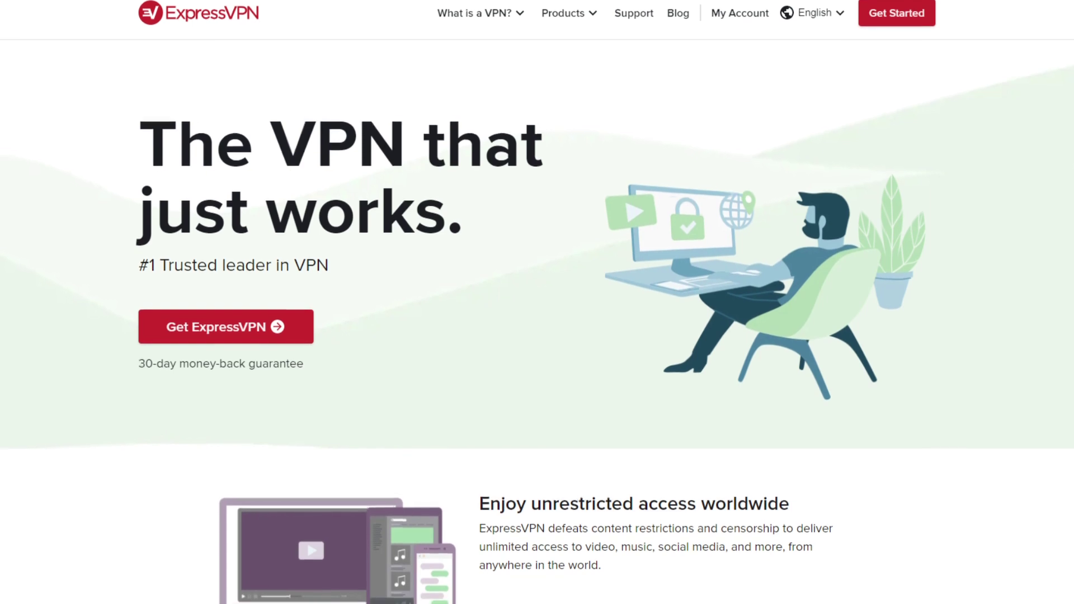
scroll(537, 302, "down", 2)
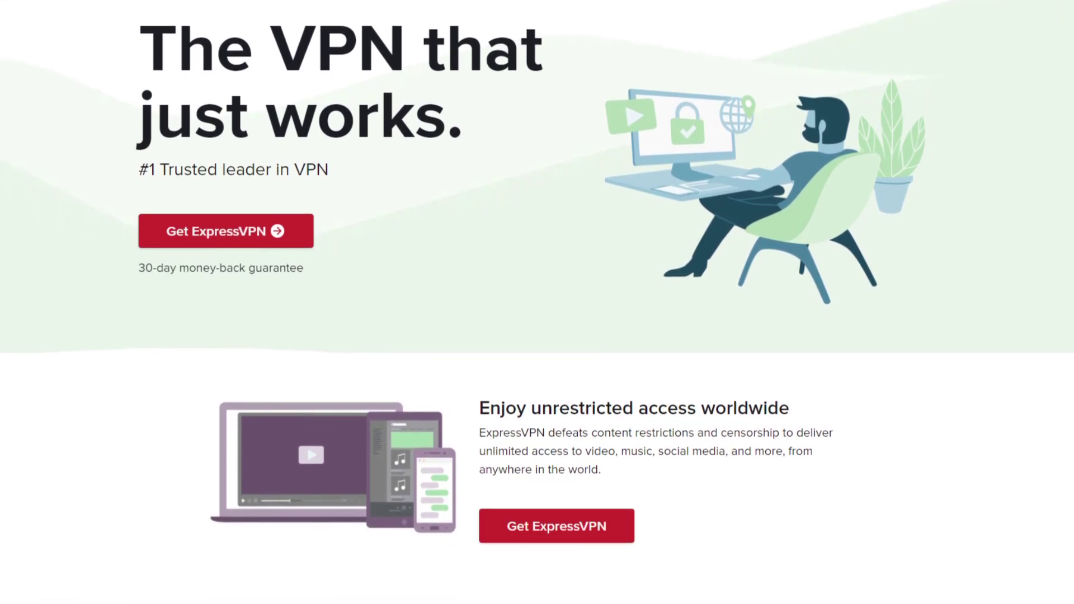
scroll(537, 302, "down", 3)
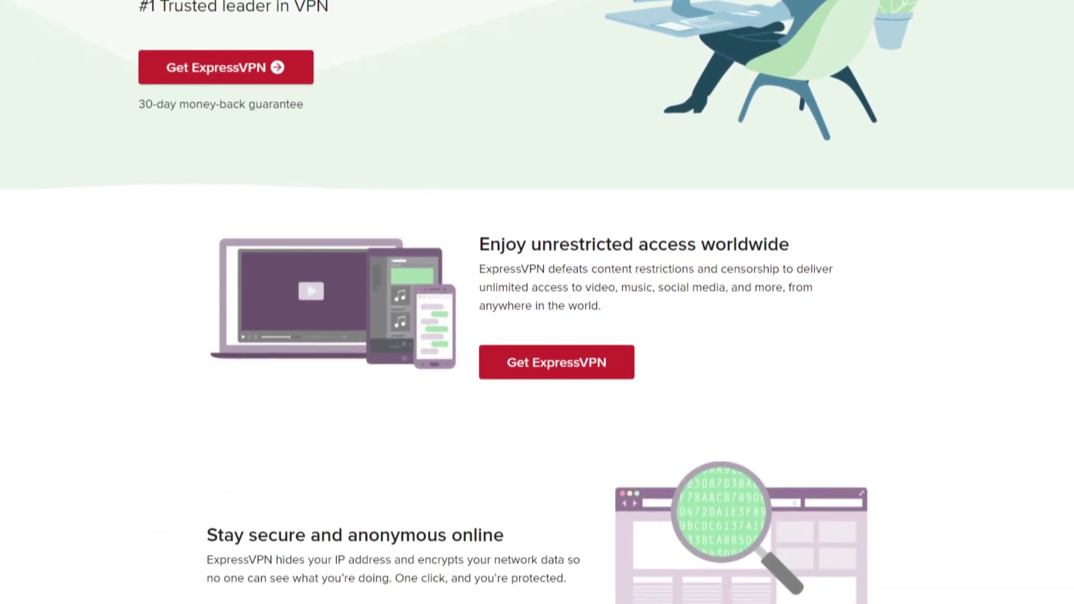
scroll(537, 302, "down", 4)
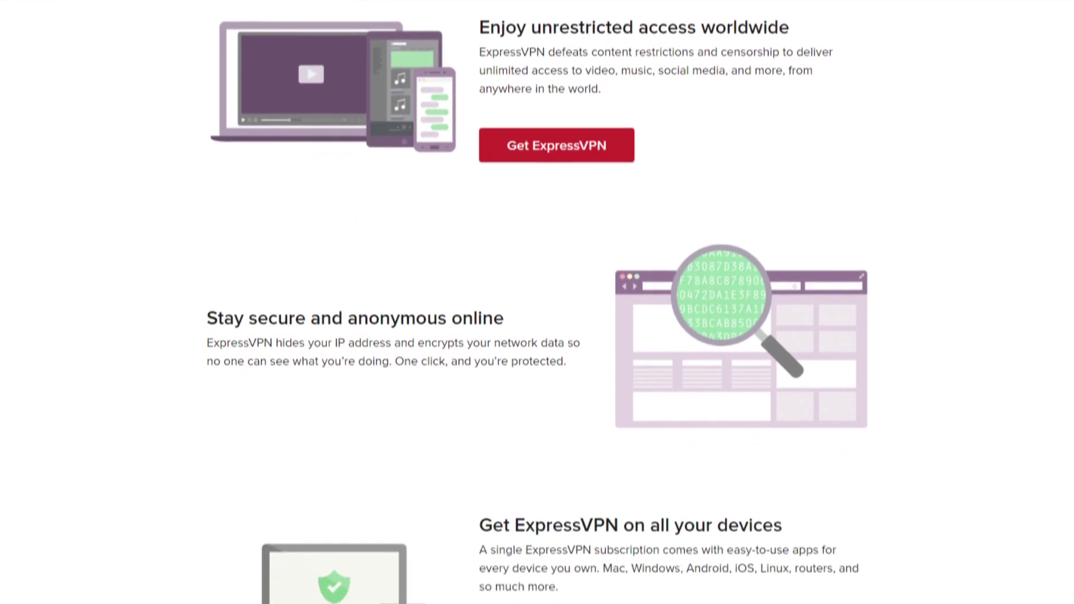
scroll(537, 302, "down", 5)
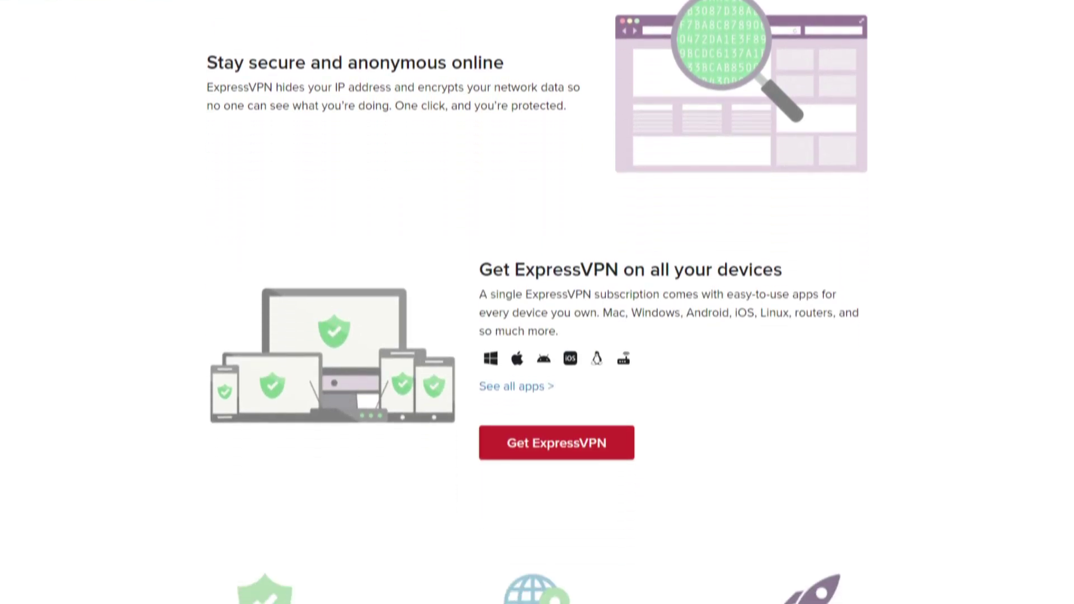
scroll(537, 302, "down", 5)
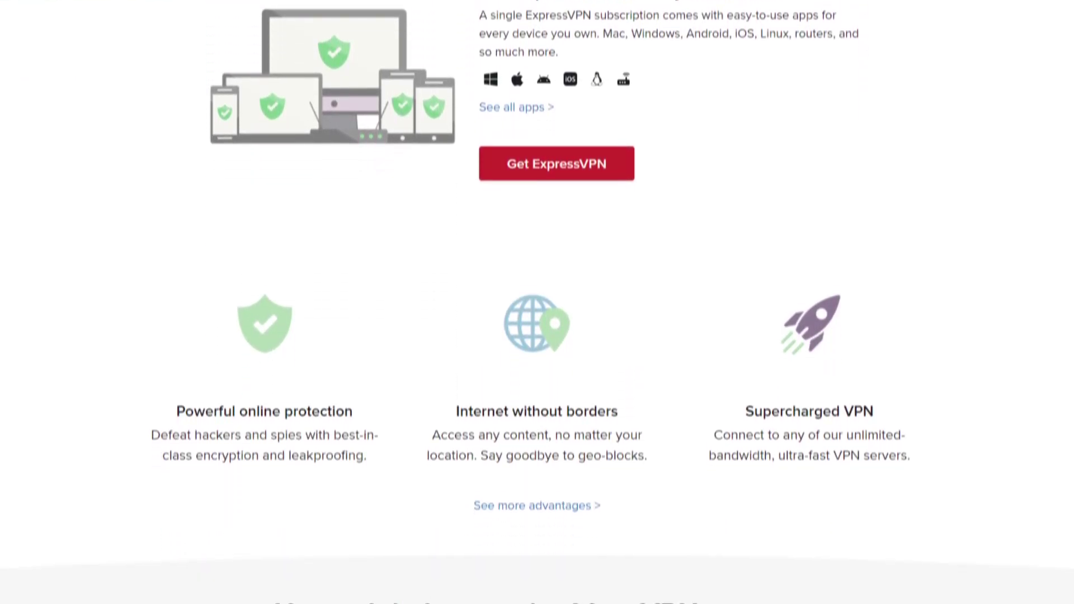
scroll(538, 302, "down", 5)
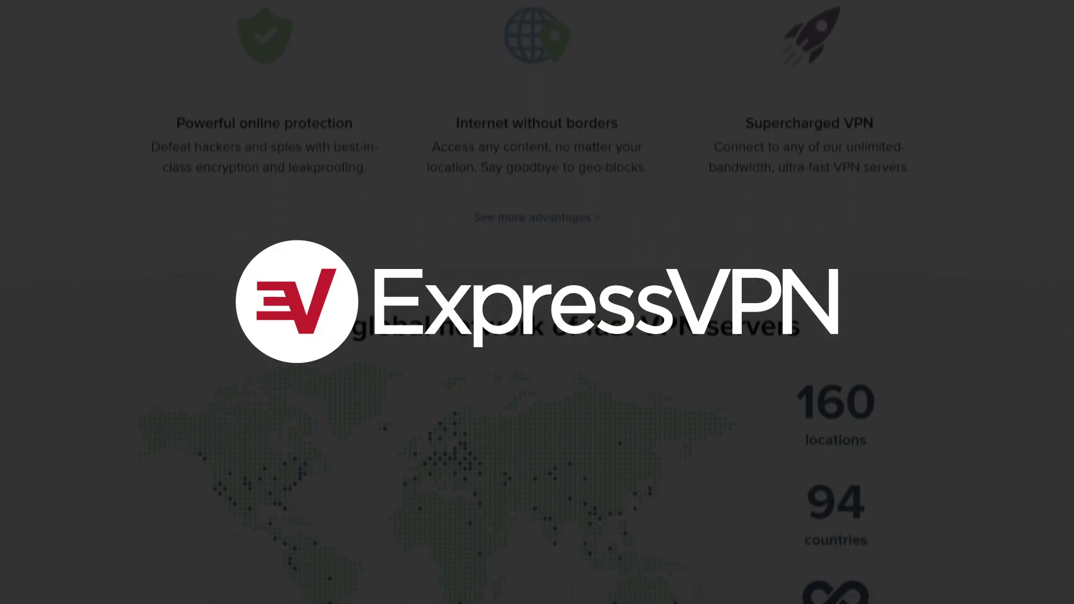
scroll(537, 303, "down", 5)
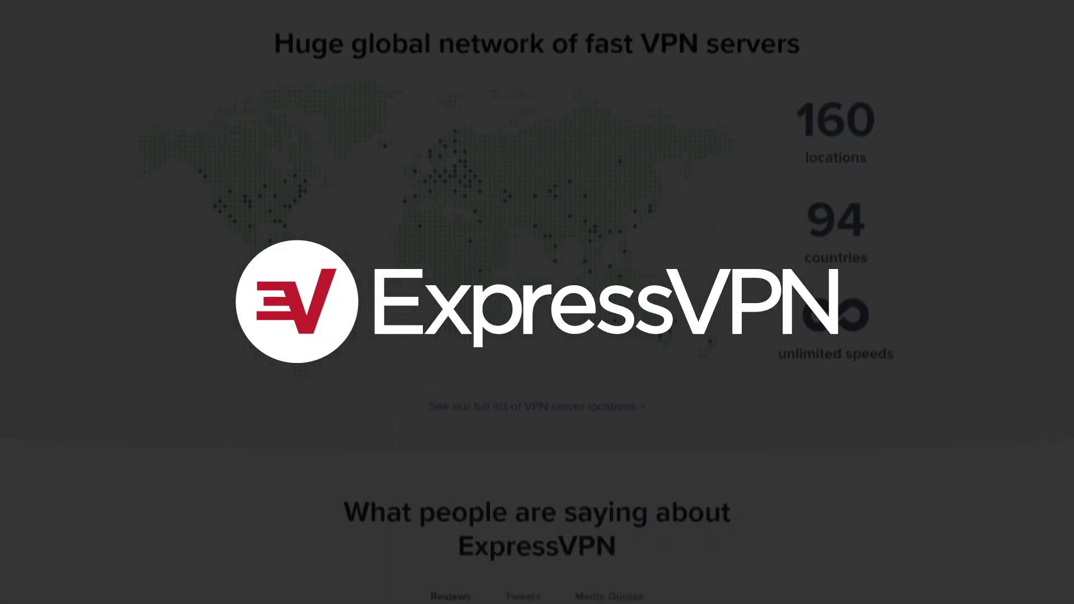
scroll(537, 302, "down", 5)
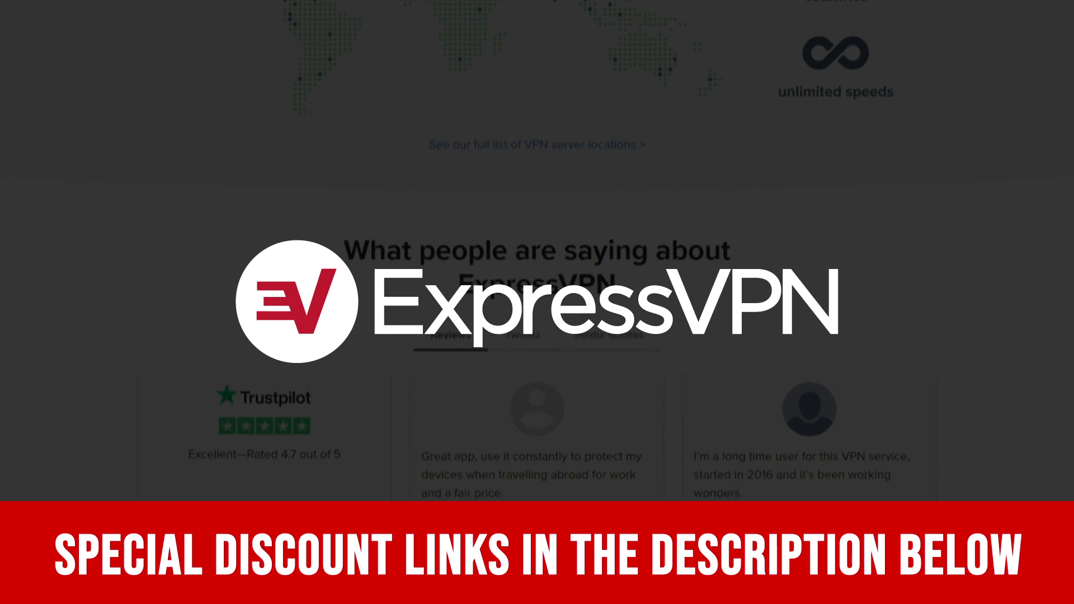
scroll(537, 302, "down", 4)
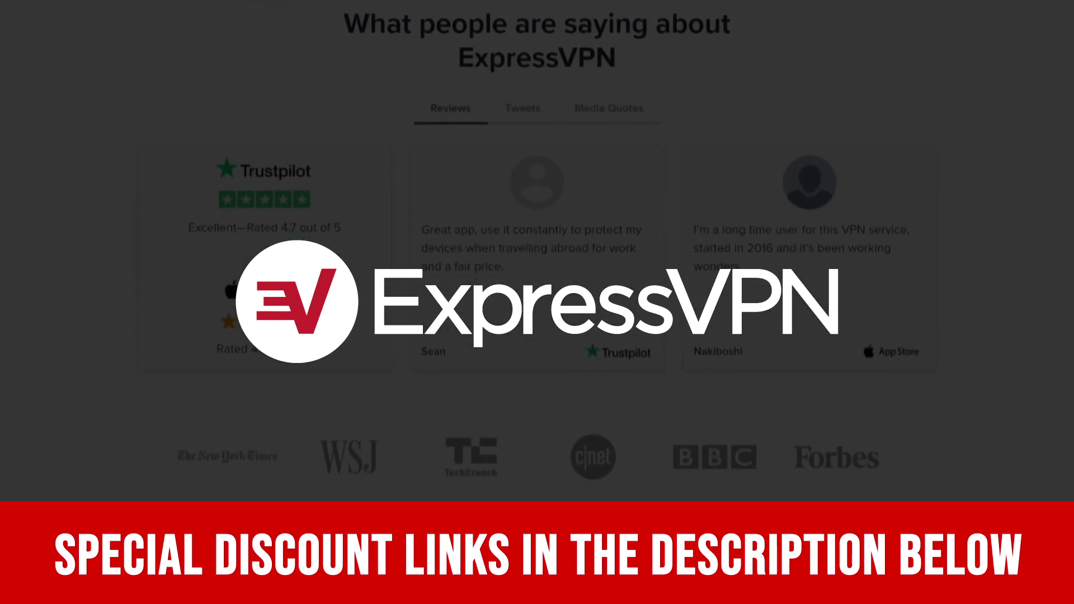
scroll(537, 303, "down", 3)
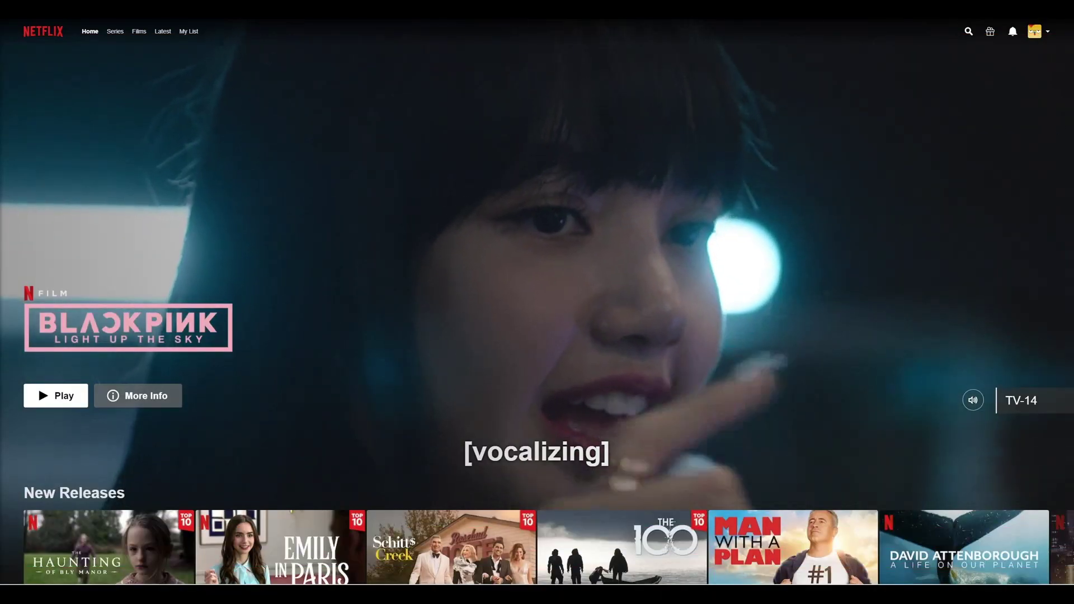
Scroll the Netflix home page and page the Top 10 in the US Today row forward twice.
scroll(537, 302, "down", 20)
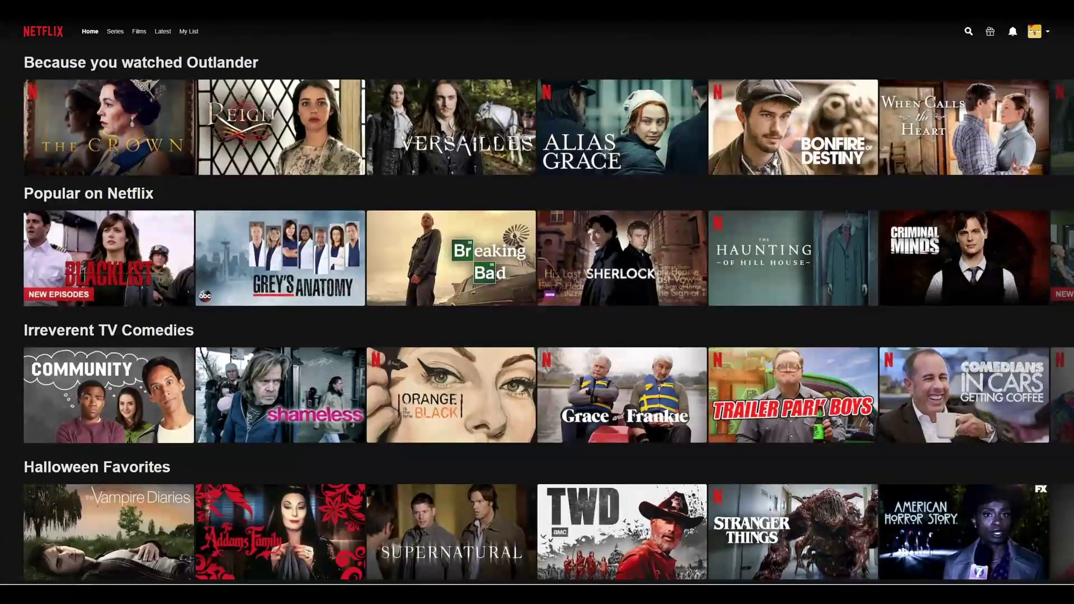
scroll(537, 302, "down", 5)
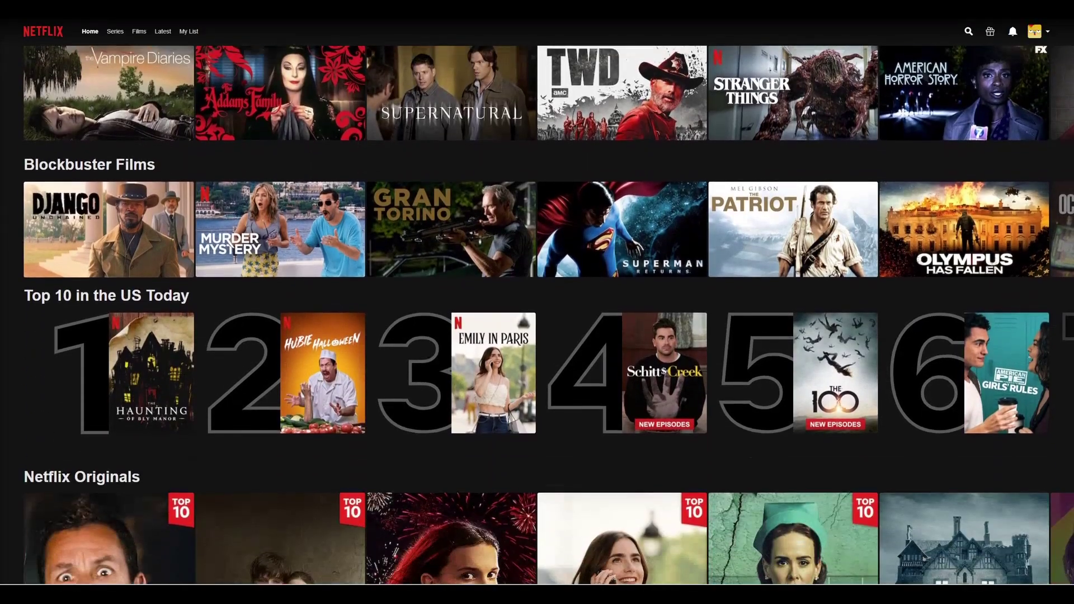
scroll(537, 303, "down", 2)
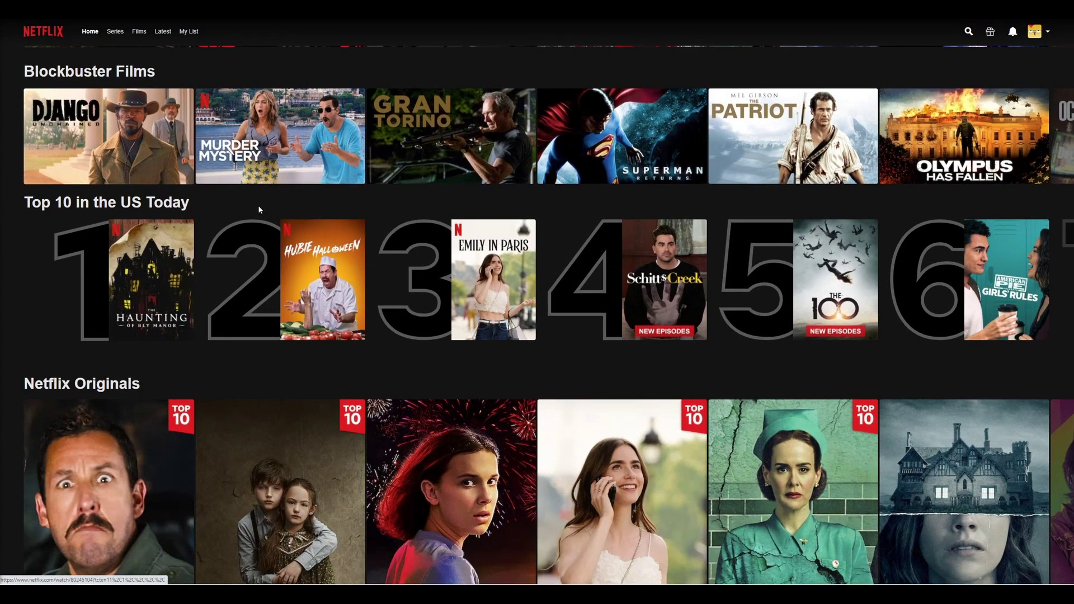
left_click(1069, 281)
left_click(1069, 281)
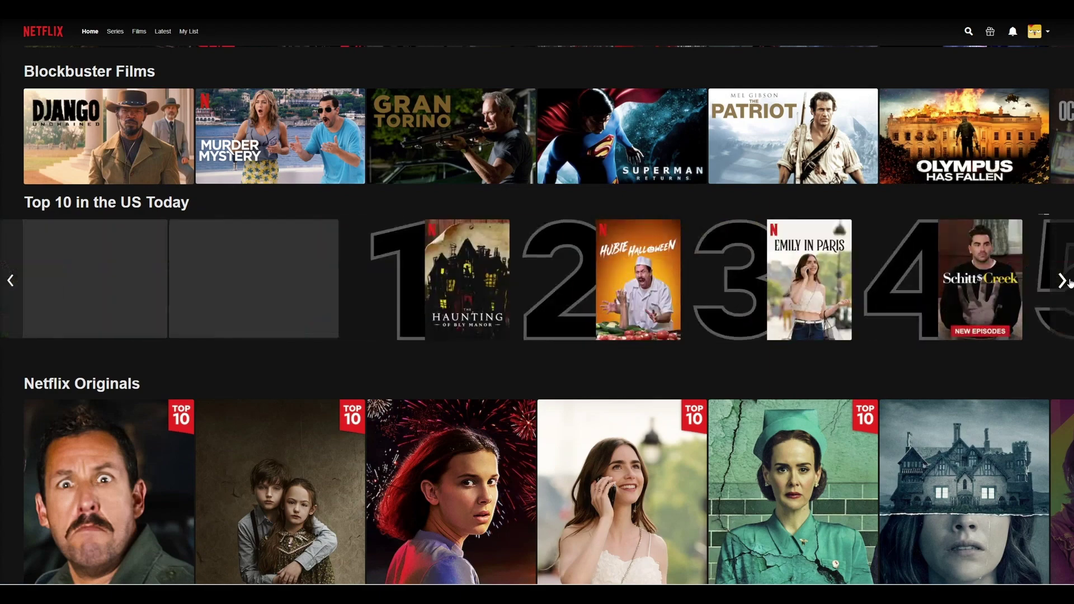
scroll(537, 302, "down", 7)
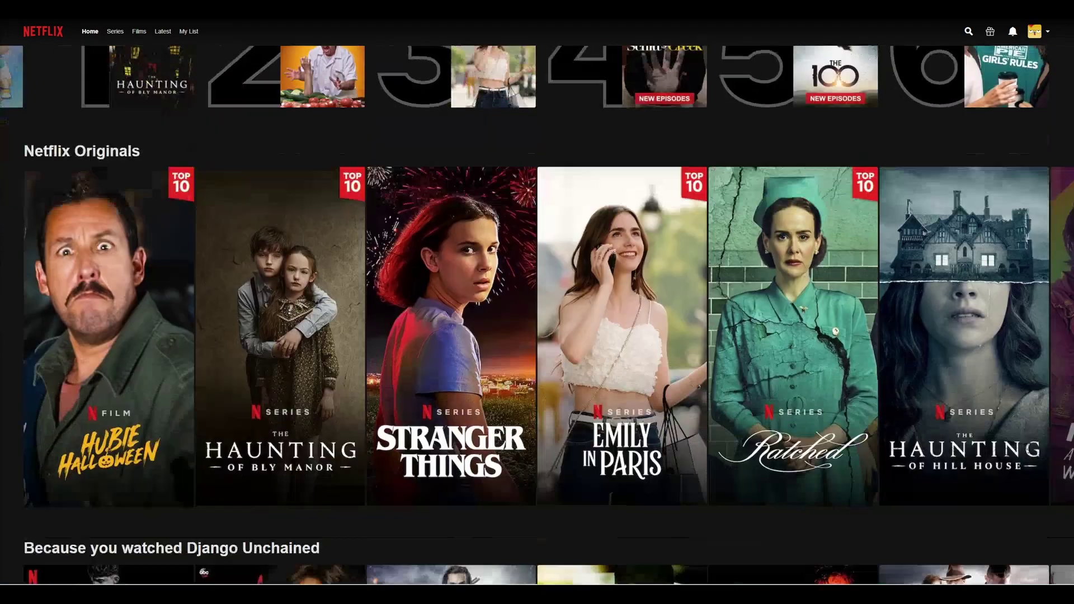
scroll(537, 302, "up", 8)
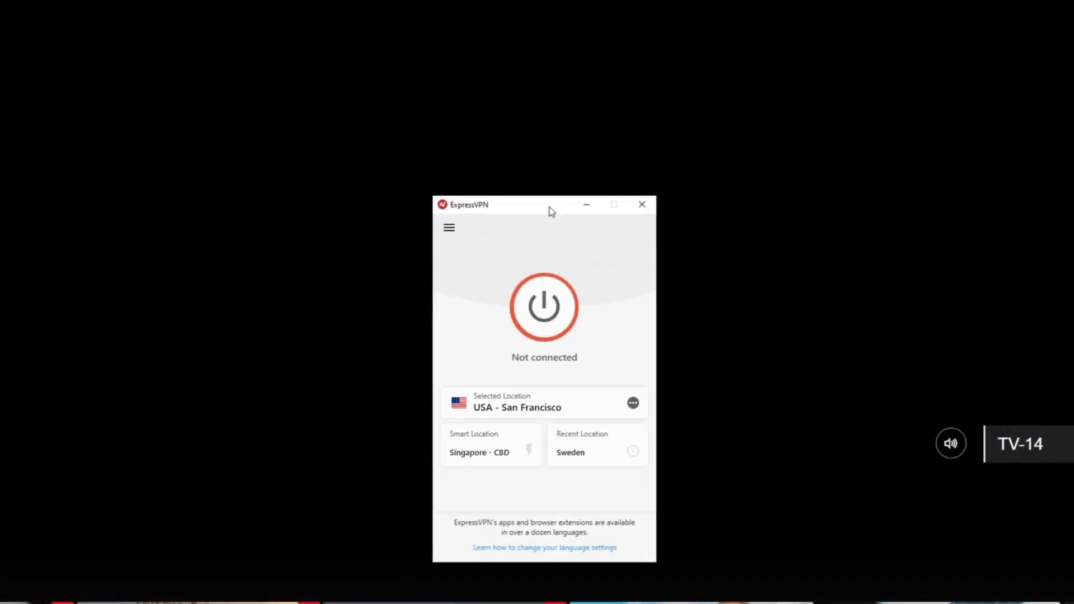
Move the app window right and browse the VPN Locations list, including the United States cities.
left_click_drag(699, 237, 799, 235)
left_click(580, 230)
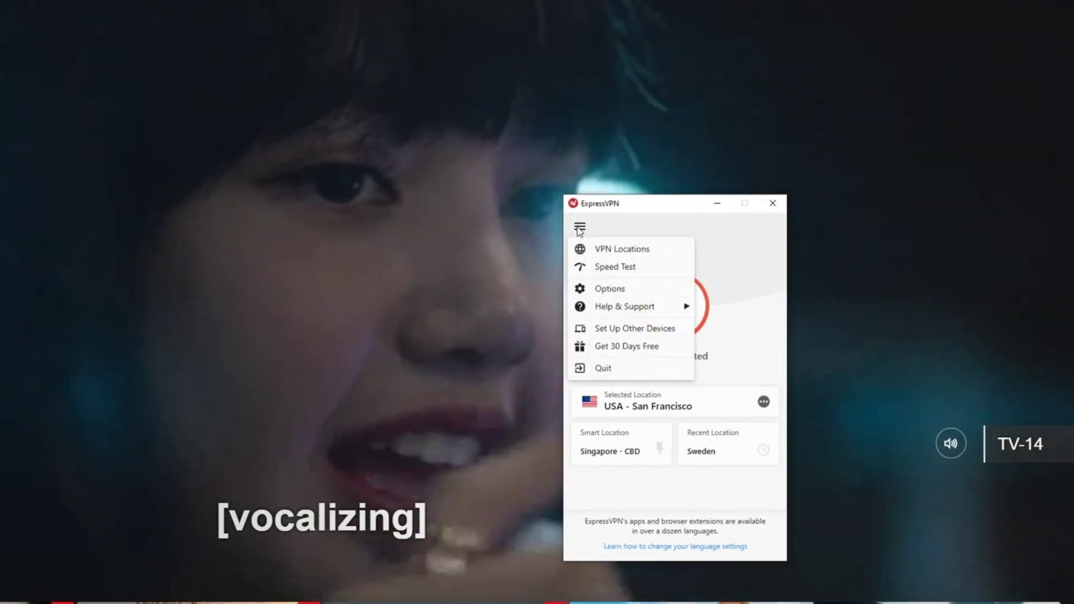
left_click(598, 247)
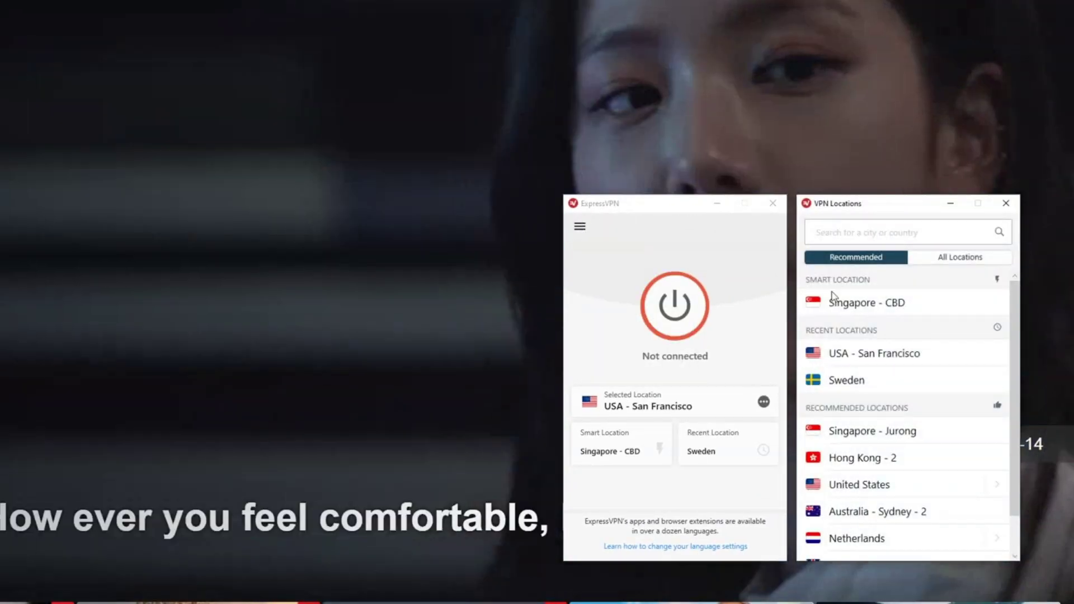
scroll(934, 312, "down", 1)
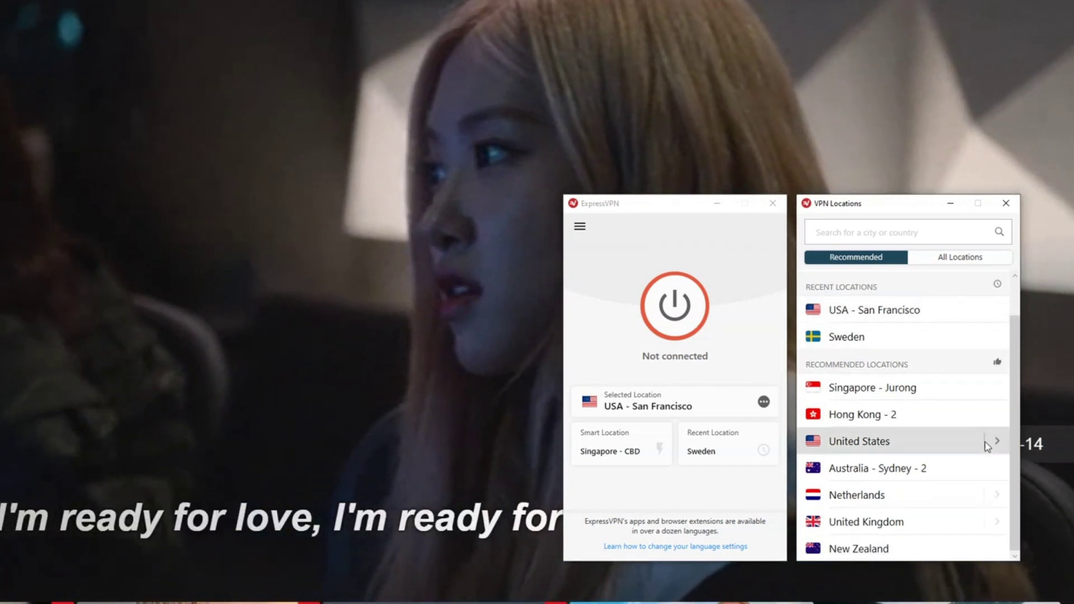
left_click(989, 442)
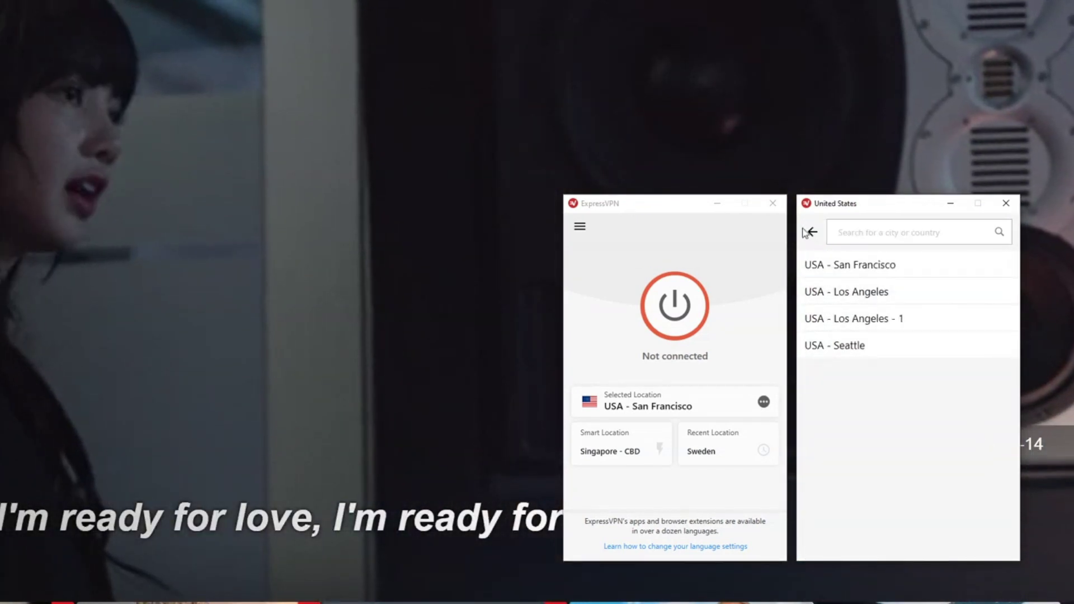
left_click(812, 232)
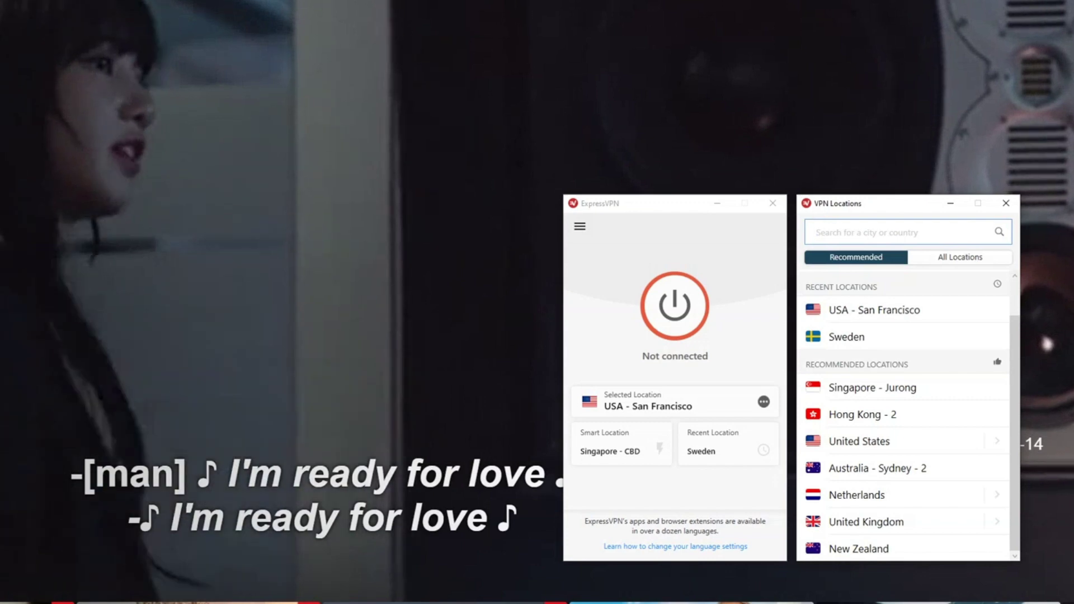
Search for 'japan' and connect the VPN to Japan - Tokyo.
type("japan")
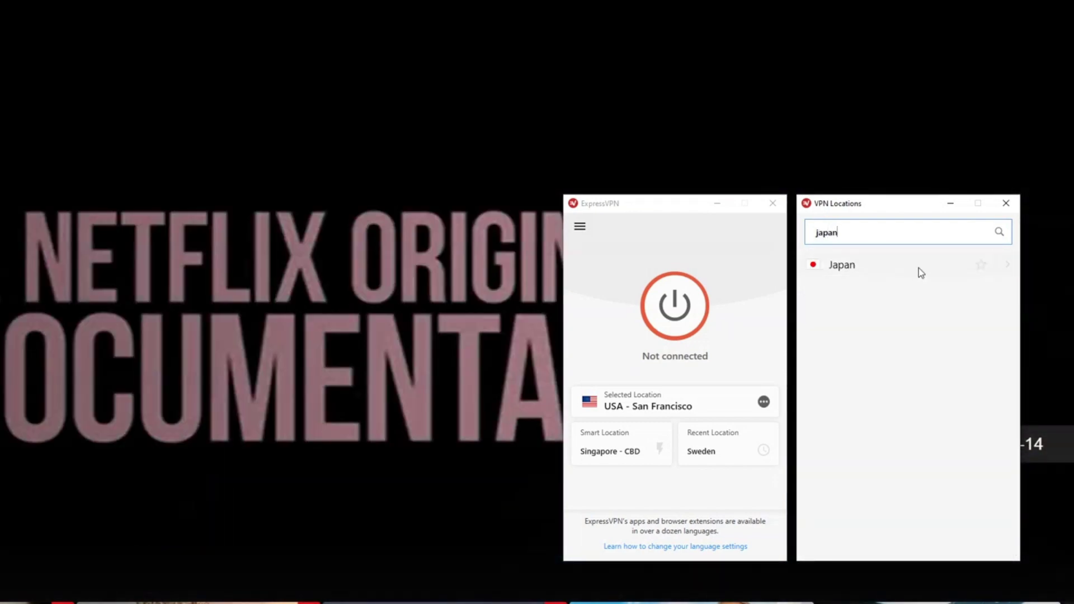
left_click(919, 268)
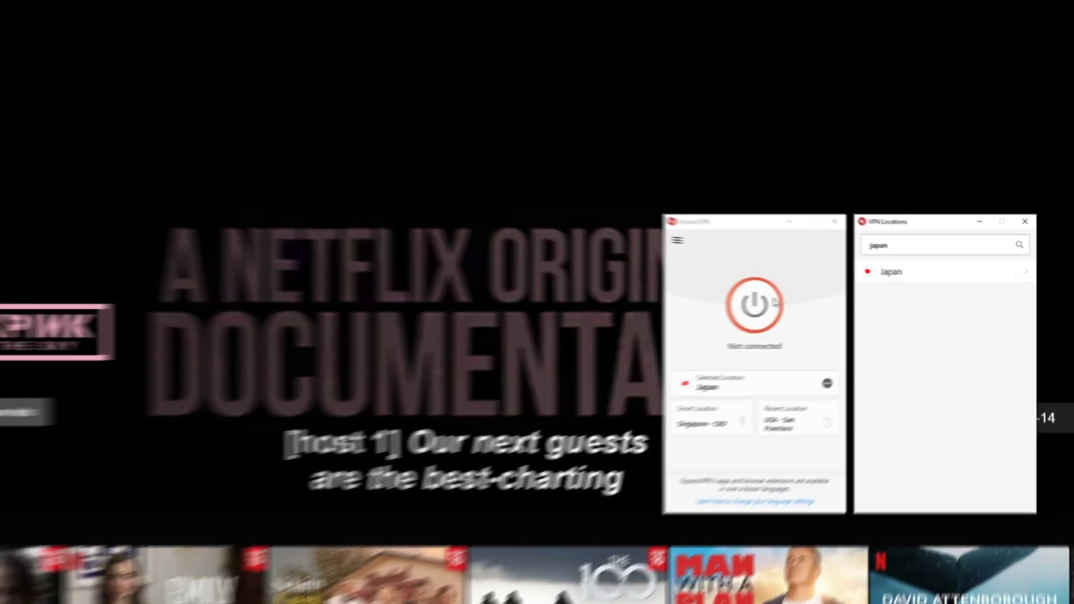
left_click(700, 302)
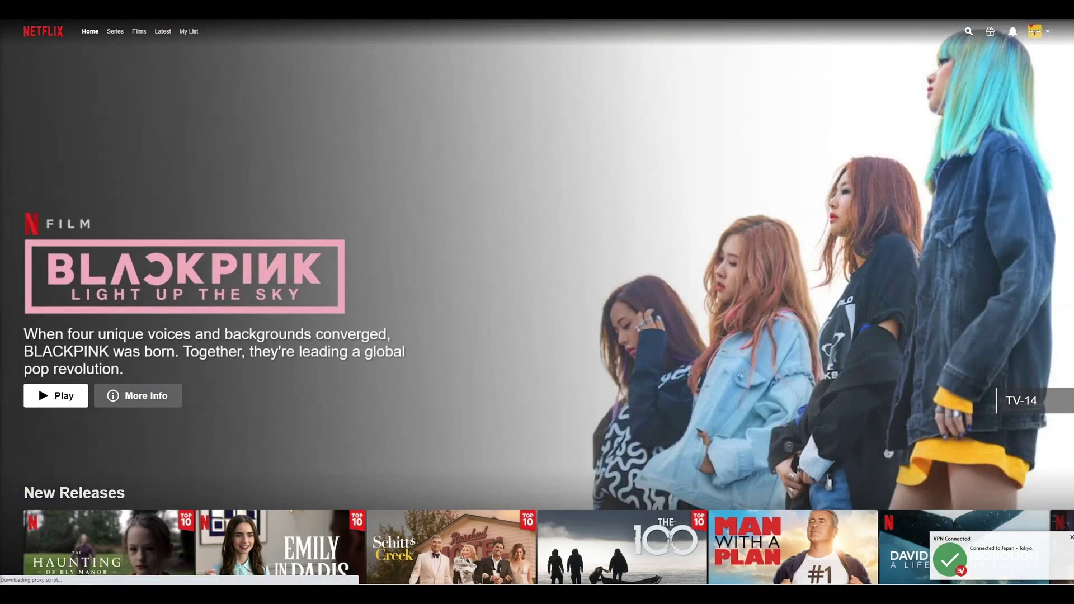
Filter Netflix Series by the Anime genre and scroll through its titles.
left_click(110, 32)
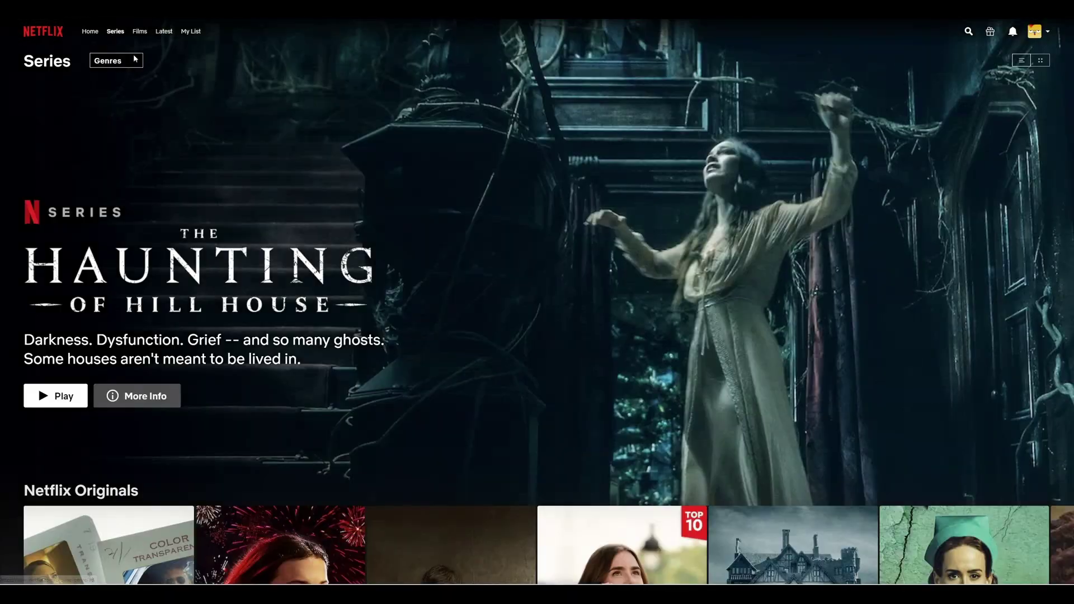
left_click(115, 60)
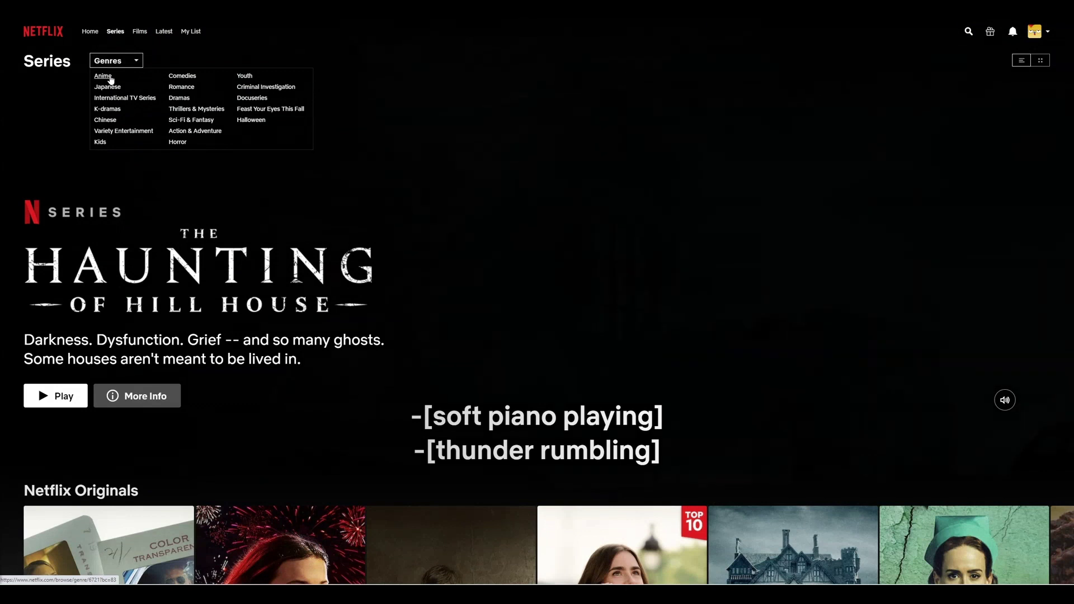
left_click(111, 77)
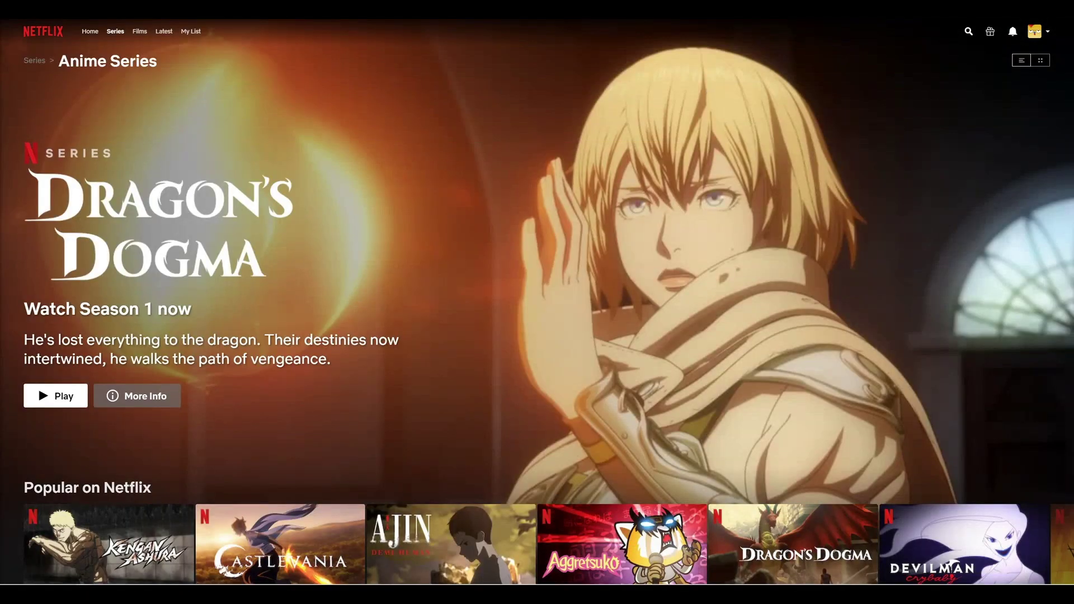
scroll(537, 302, "down", 10)
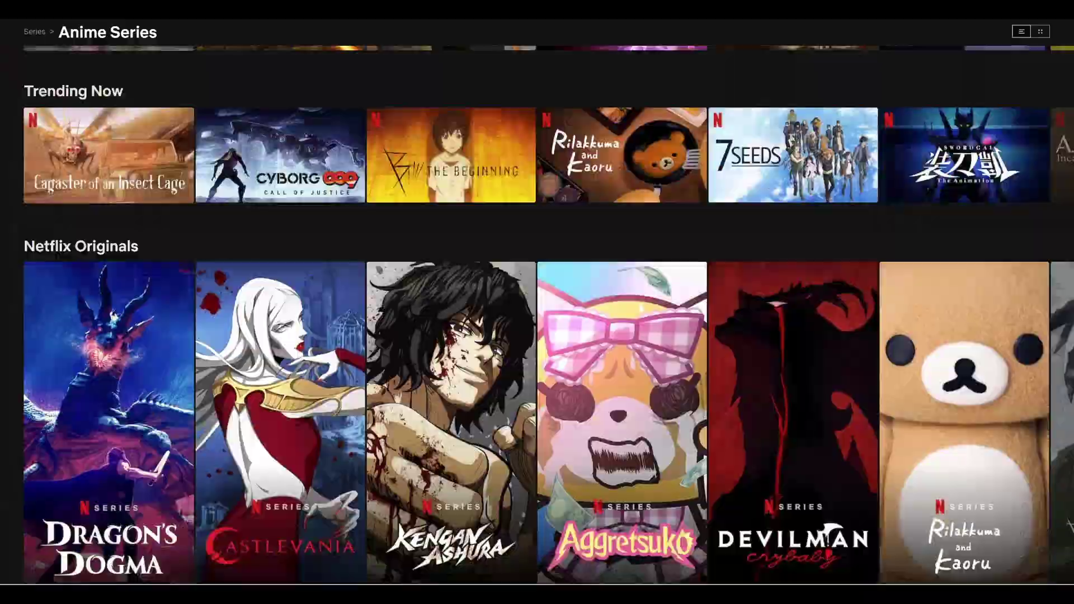
scroll(537, 302, "down", 3)
scroll(537, 302, "up", 15)
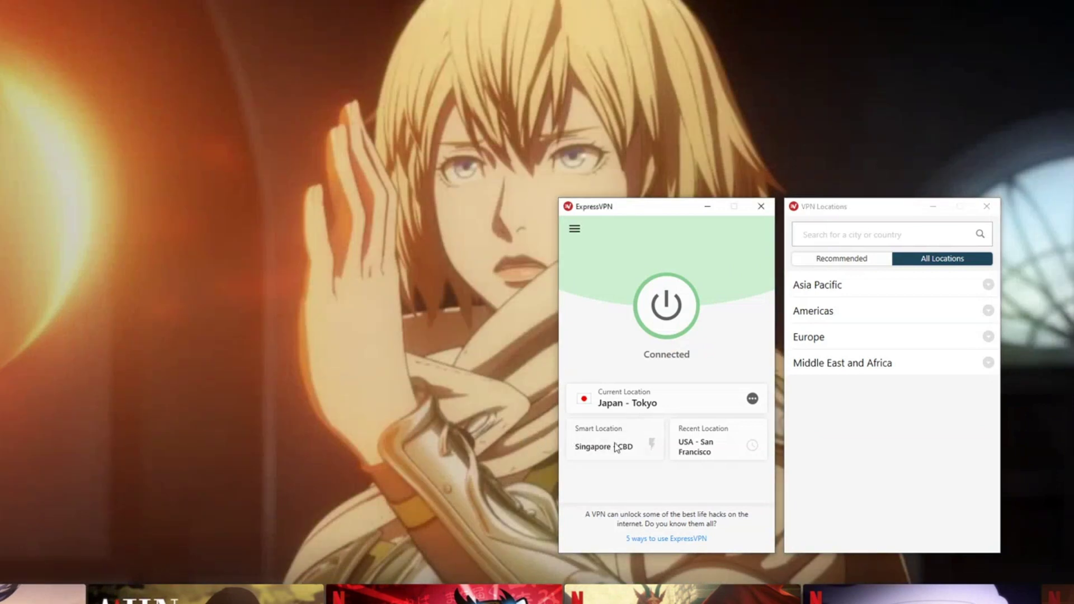
Reconnect using the Singapore - CBD Smart Location card.
left_click(617, 447)
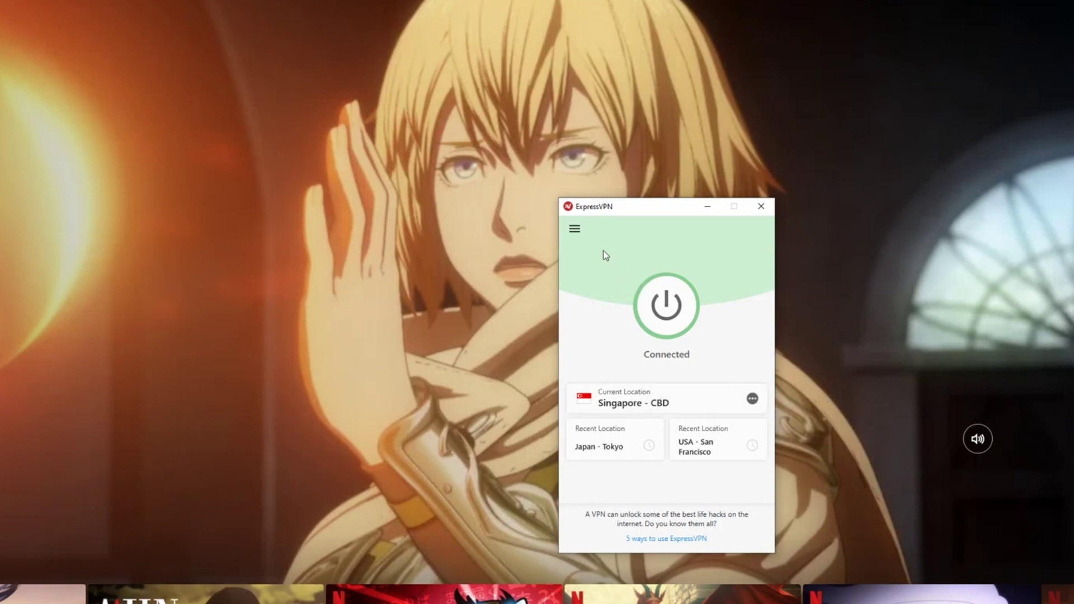
Toggle the main menu closed and open the VPN Locations list from the main window.
left_click(576, 230)
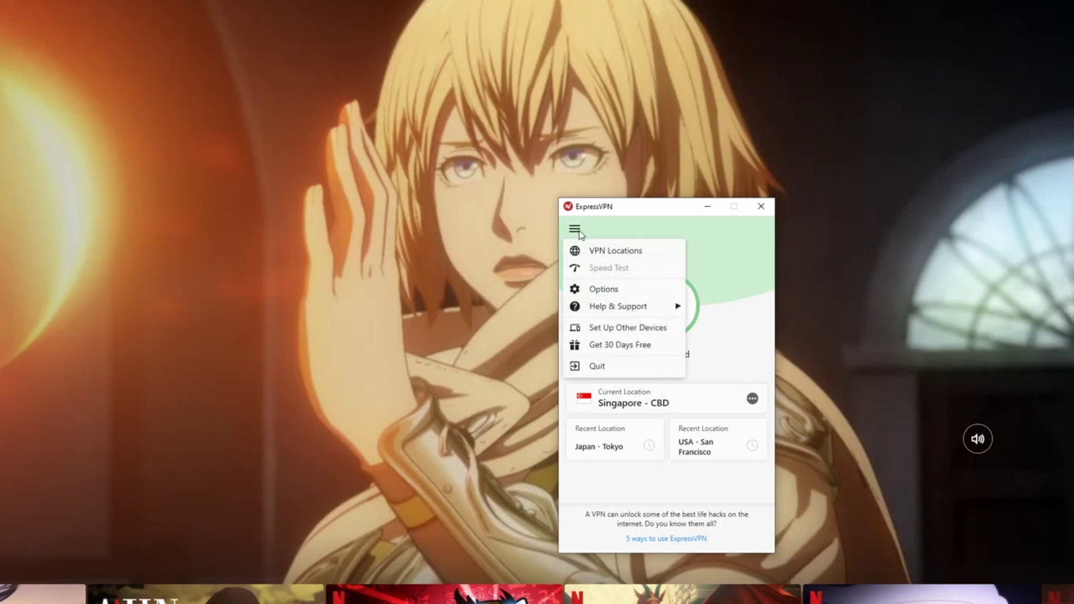
left_click(579, 231)
left_click(579, 231)
left_click(594, 208)
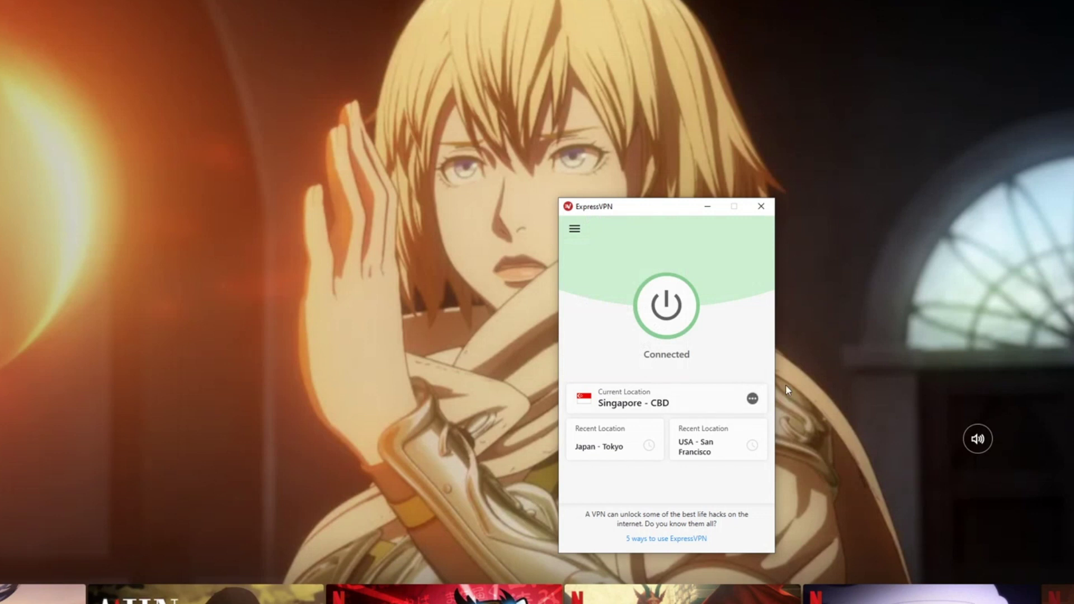
left_click(753, 399)
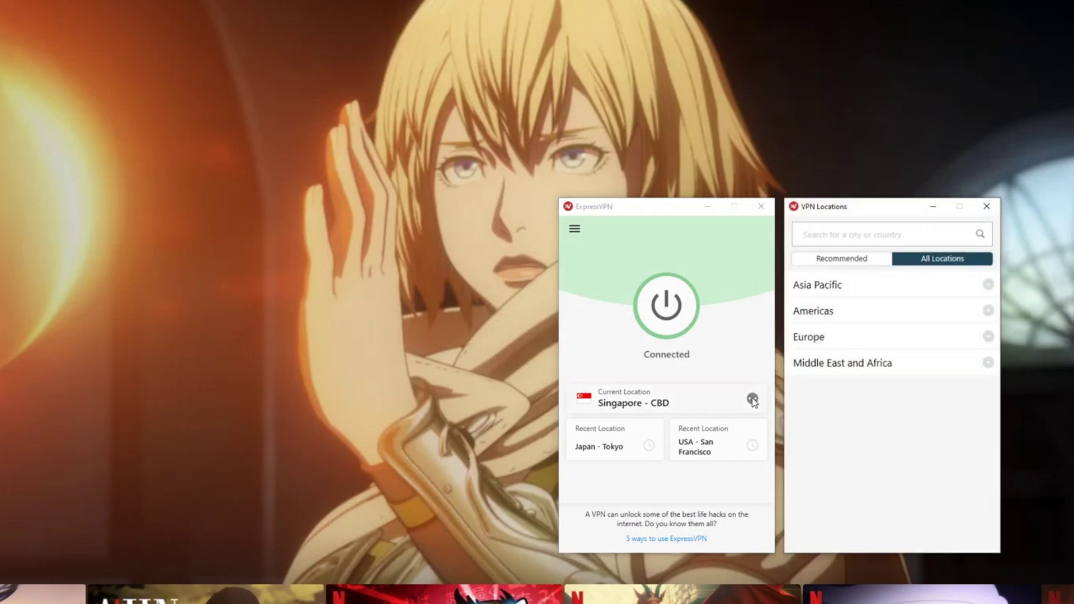
Switch between the Recommended and All Locations tabs, scrolling the list and ending on Recommended.
left_click(855, 259)
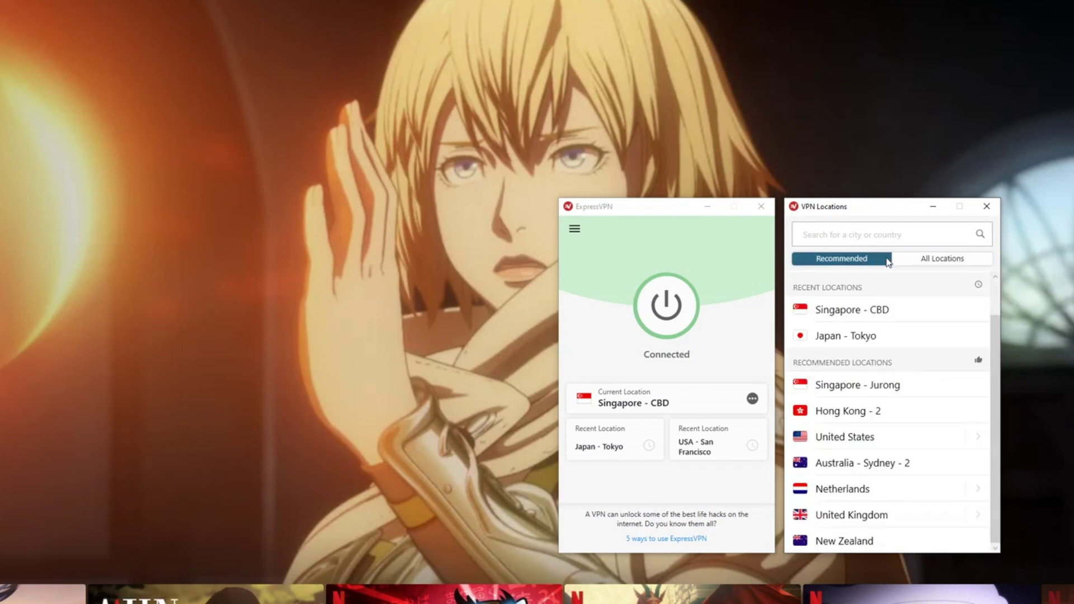
left_click(926, 261)
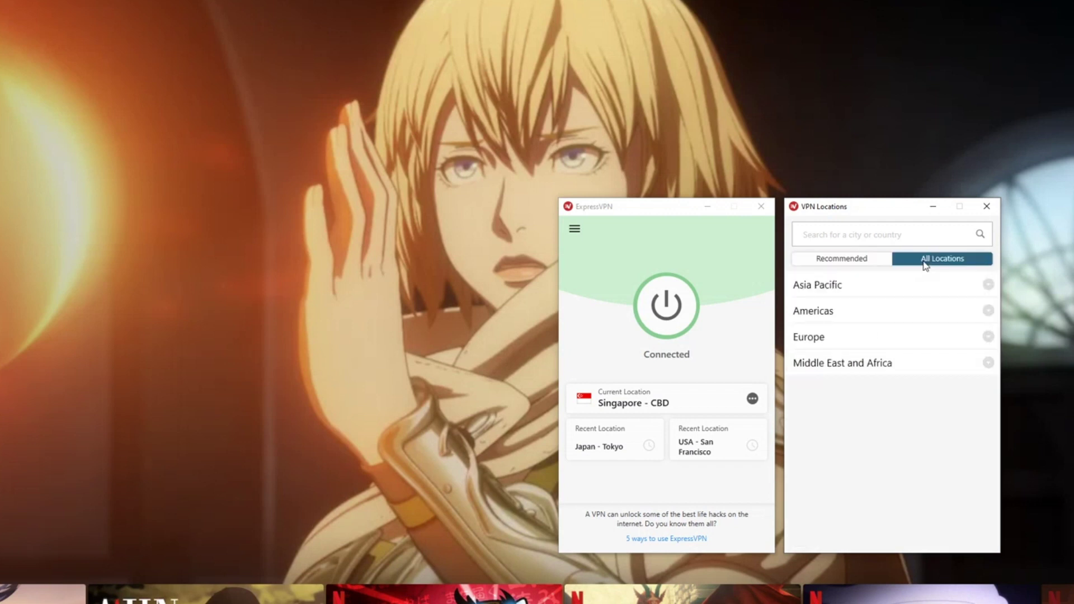
left_click(870, 262)
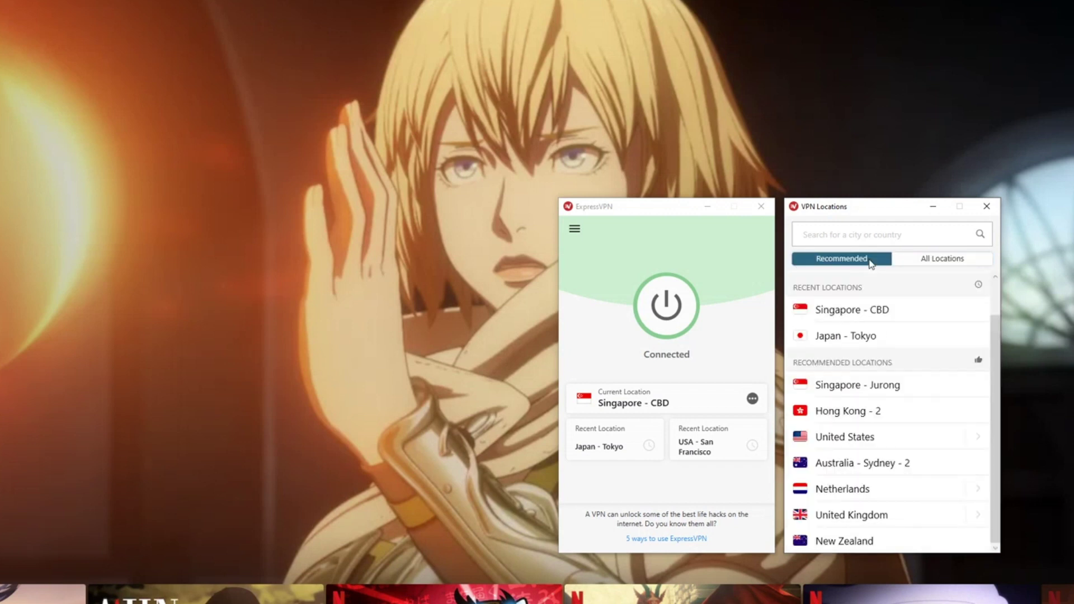
left_click_drag(999, 319, 1002, 283)
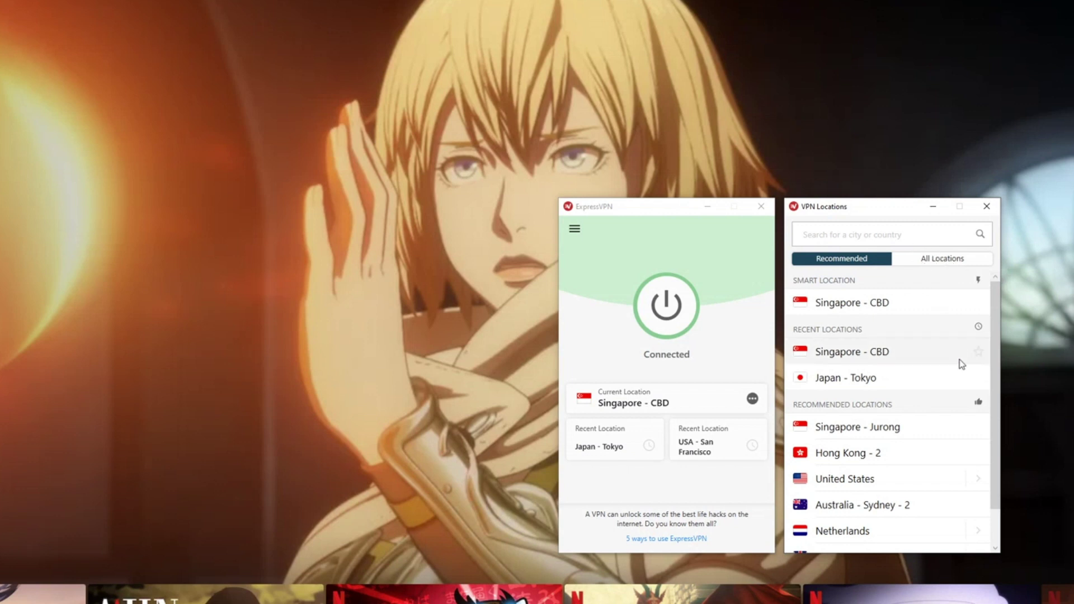
scroll(979, 480, "down", 2)
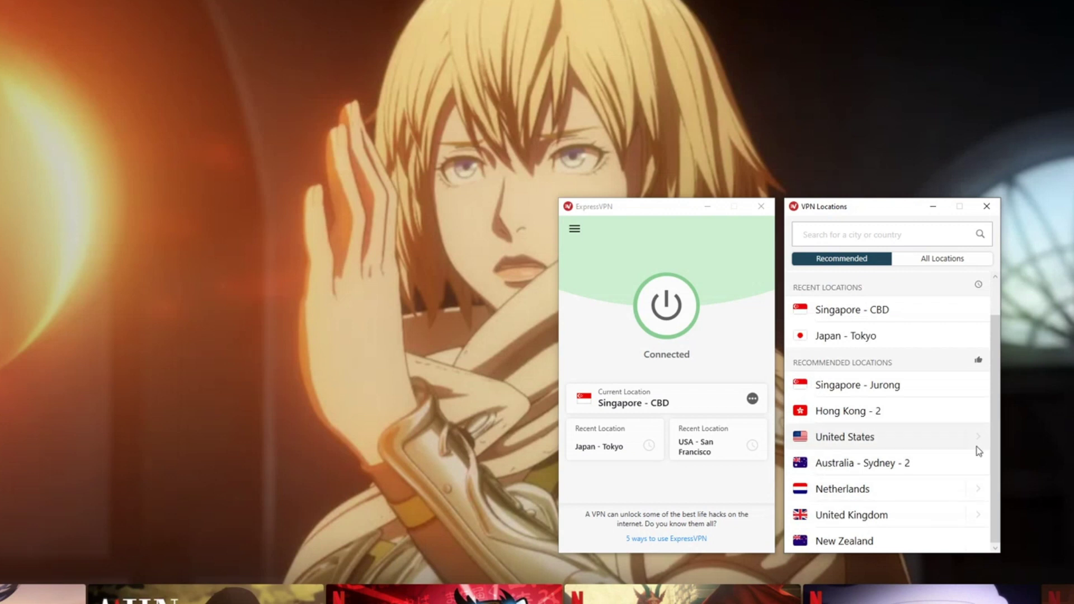
left_click(939, 263)
left_click(875, 260)
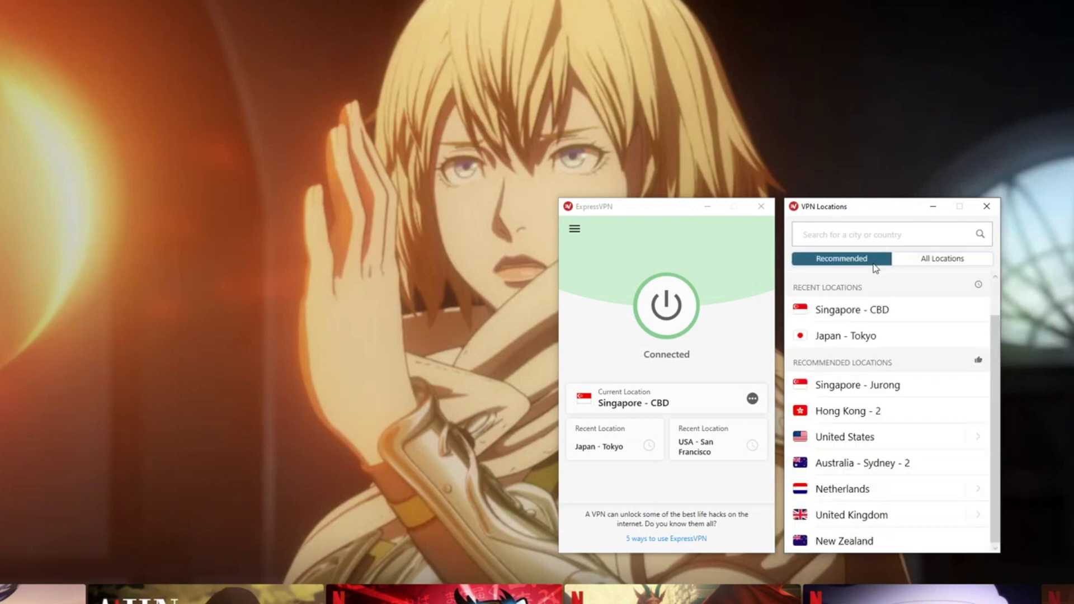
left_click(955, 439)
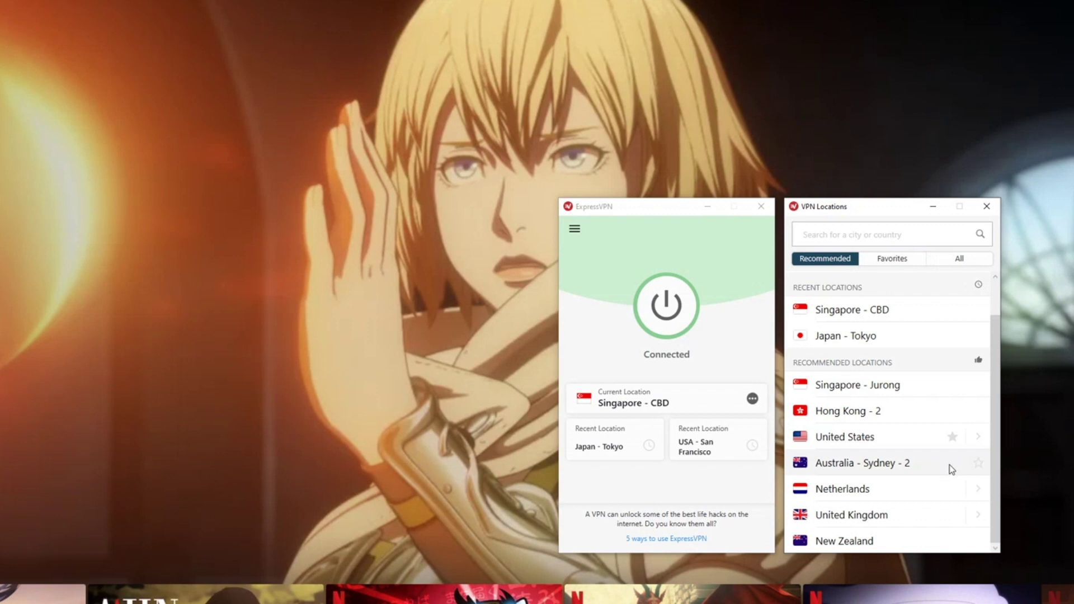
left_click(952, 437)
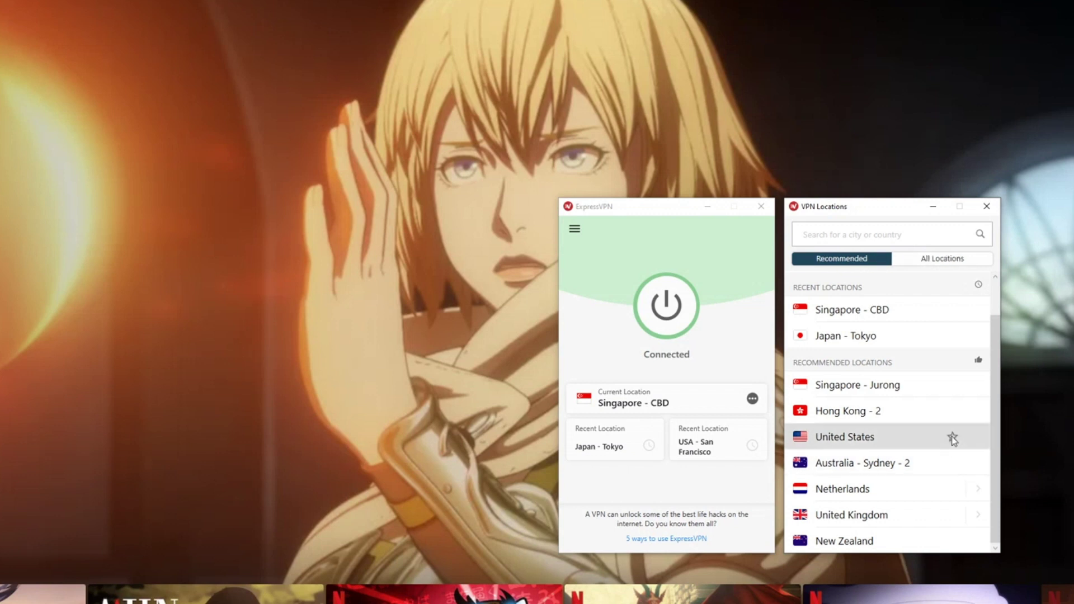
left_click(953, 438)
left_click(913, 268)
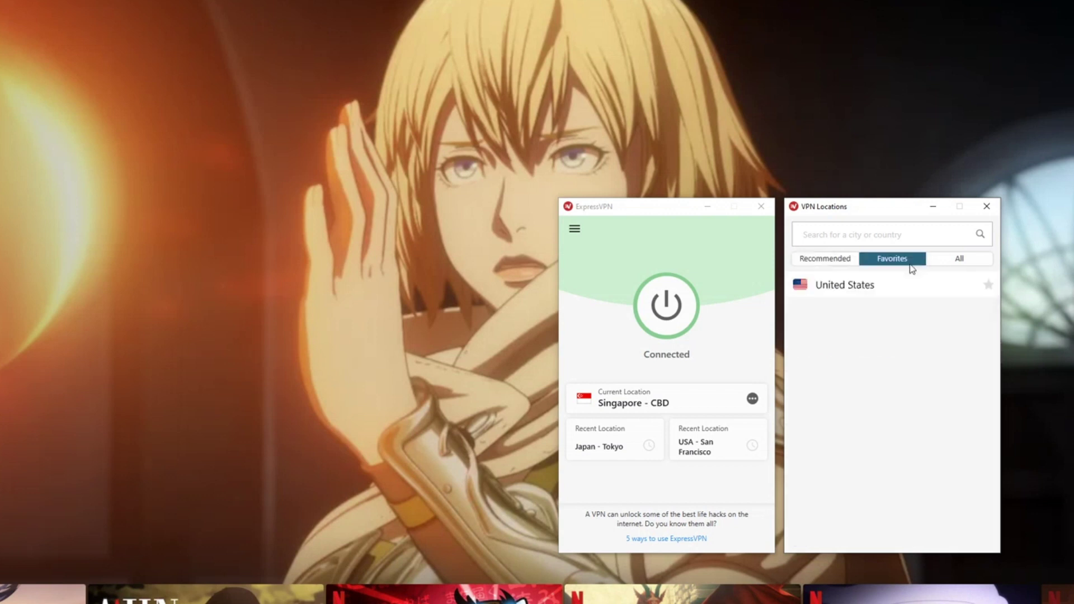
left_click(850, 260)
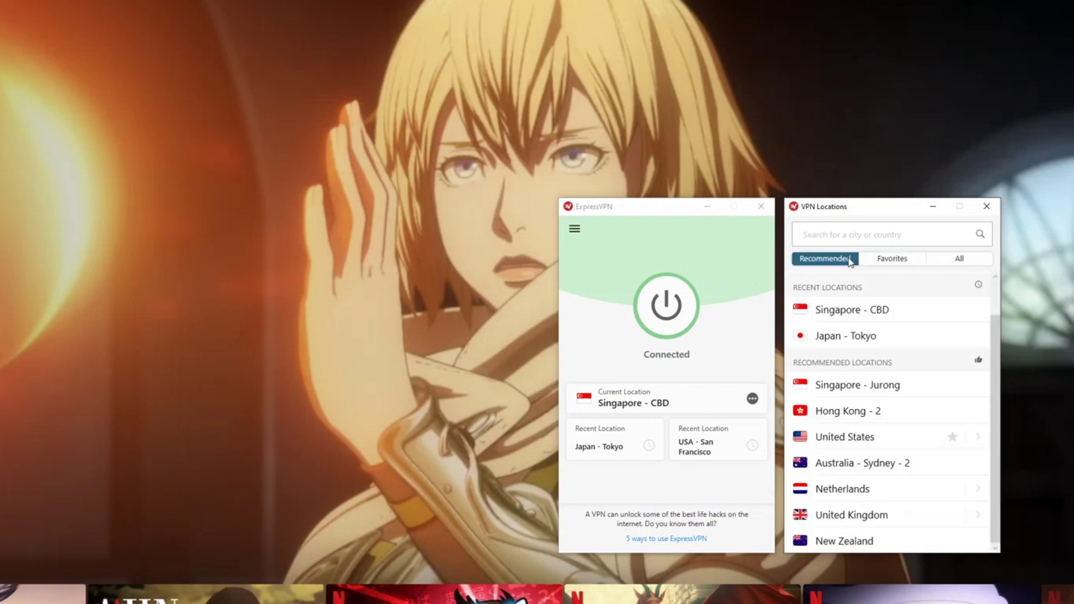
left_click(951, 438)
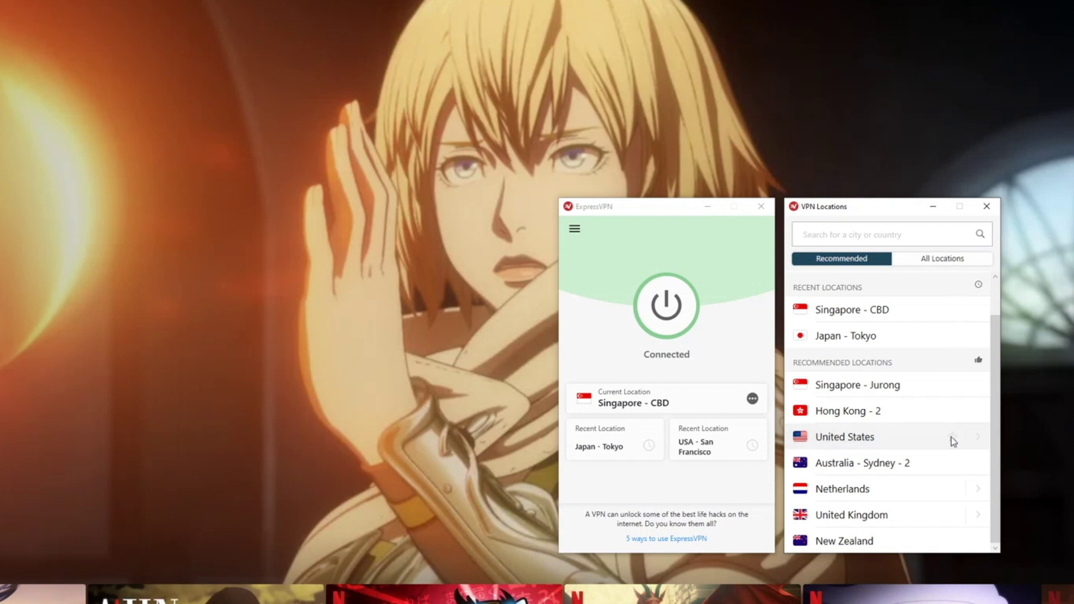
left_click(938, 262)
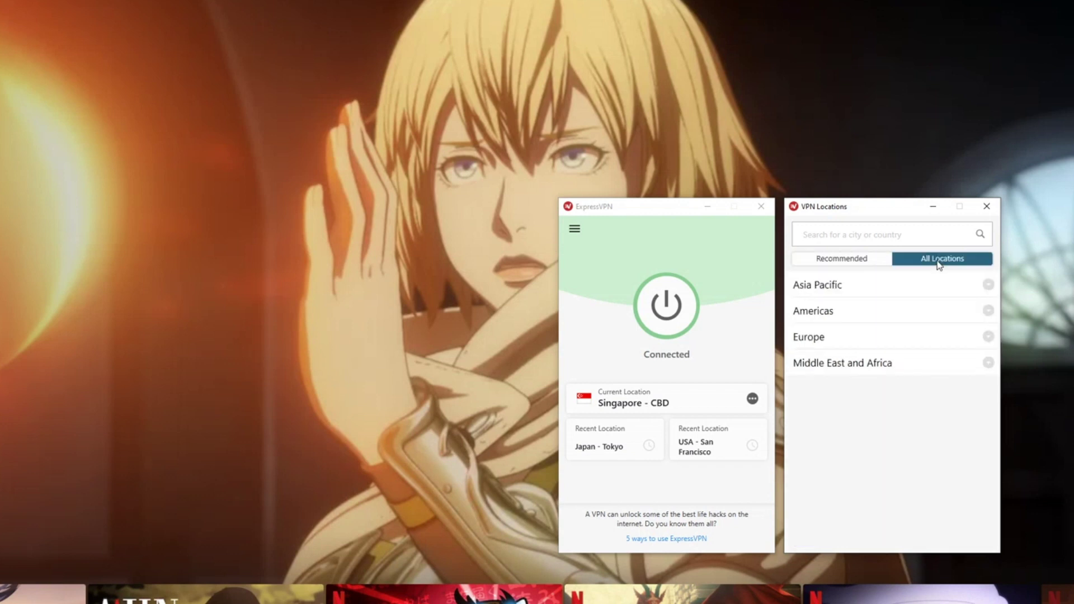
left_click(988, 286)
left_click_drag(995, 295, 1005, 489)
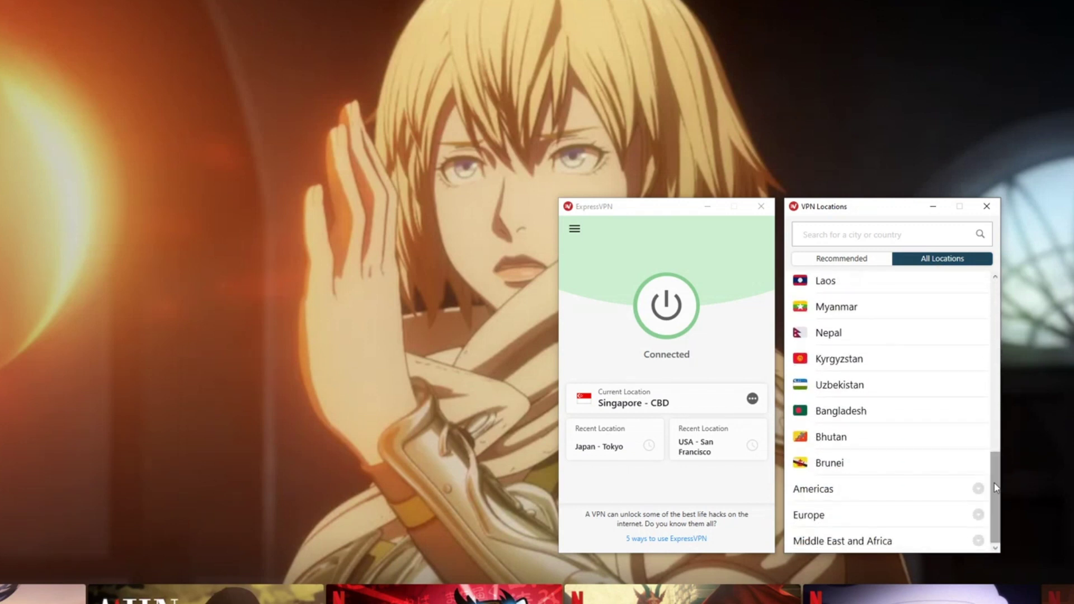
left_click(980, 489)
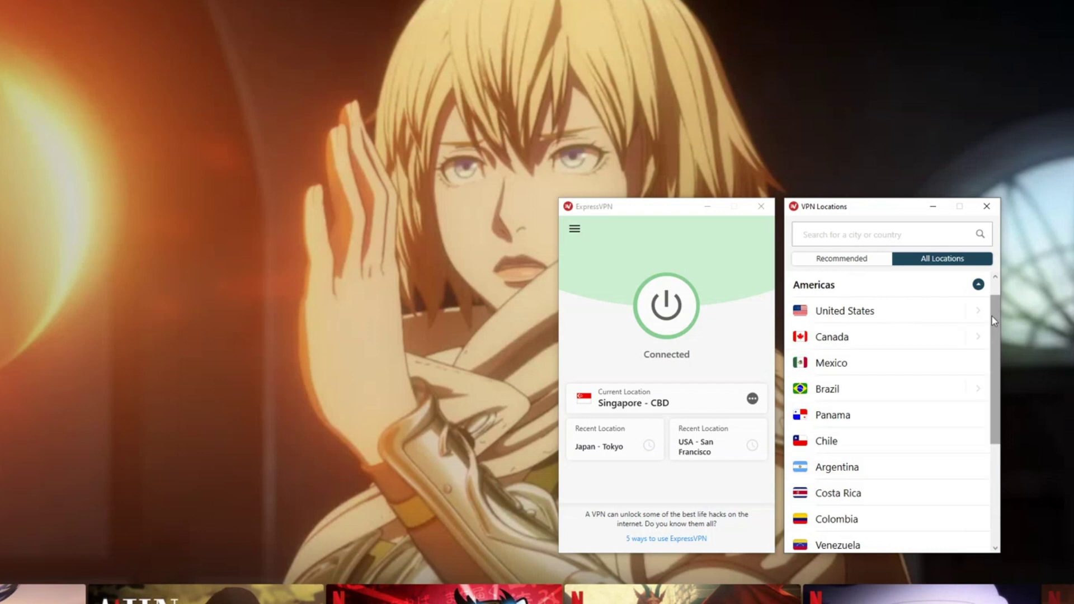
left_click_drag(993, 317, 999, 441)
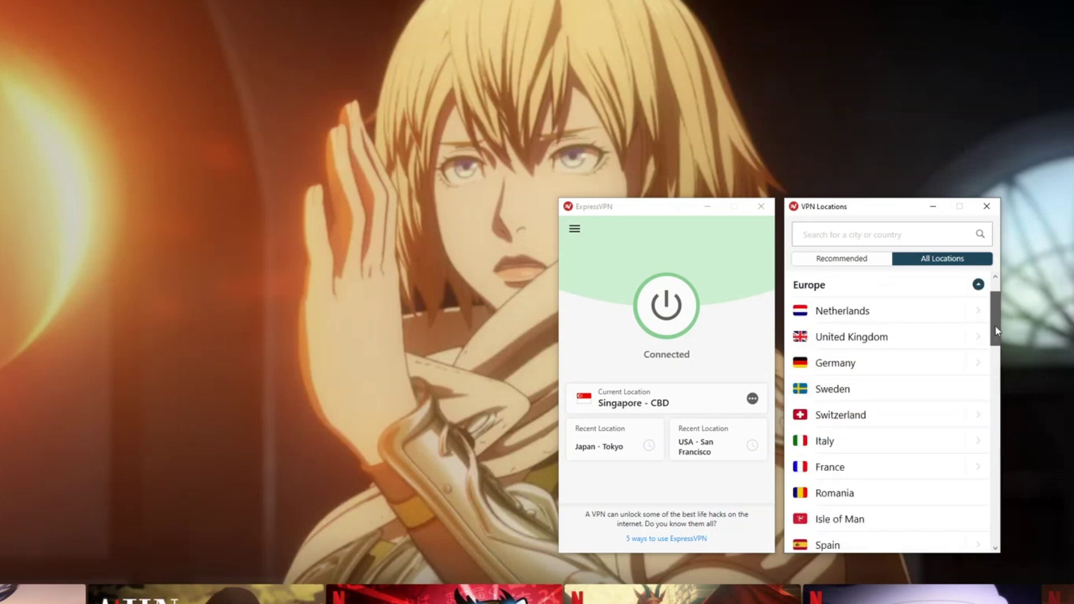
left_click_drag(996, 319, 990, 274)
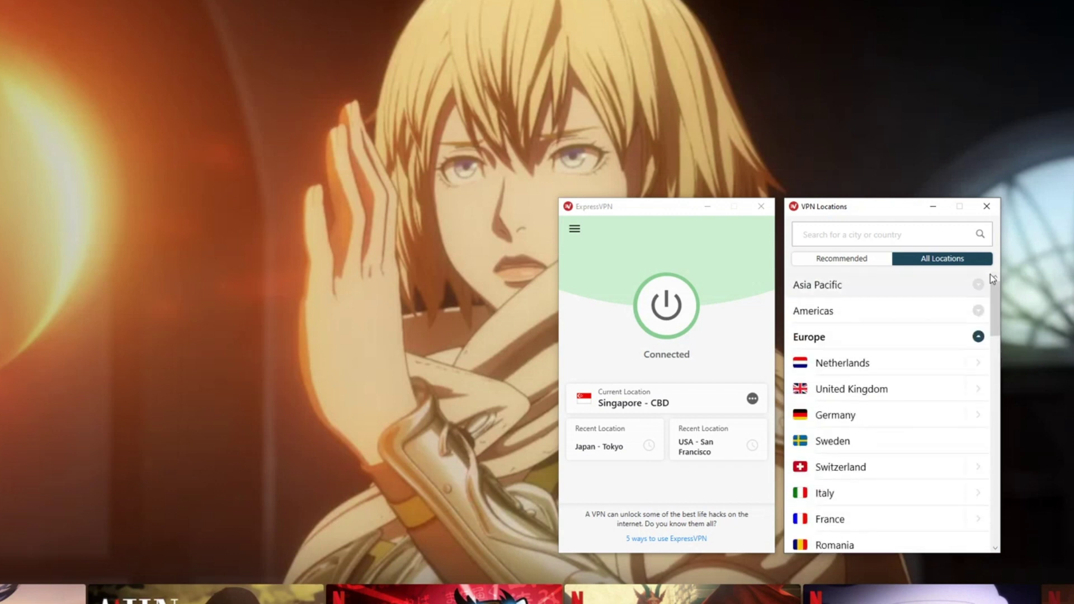
left_click(859, 261)
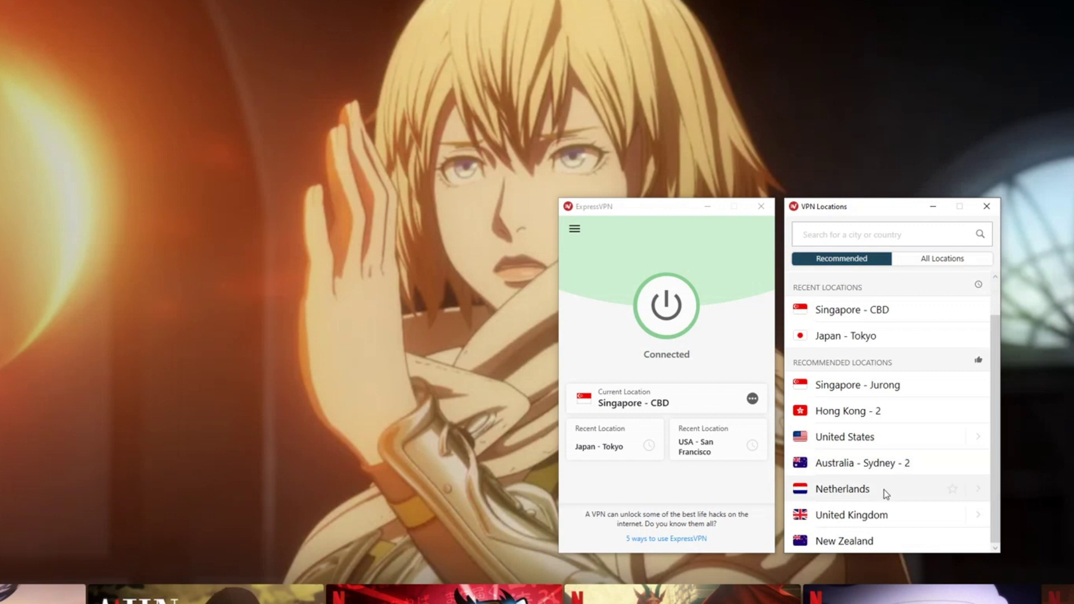
Connect to United Kingdom (UK - Docklands) from the Recommended list, then open and close the main menu.
left_click(879, 514)
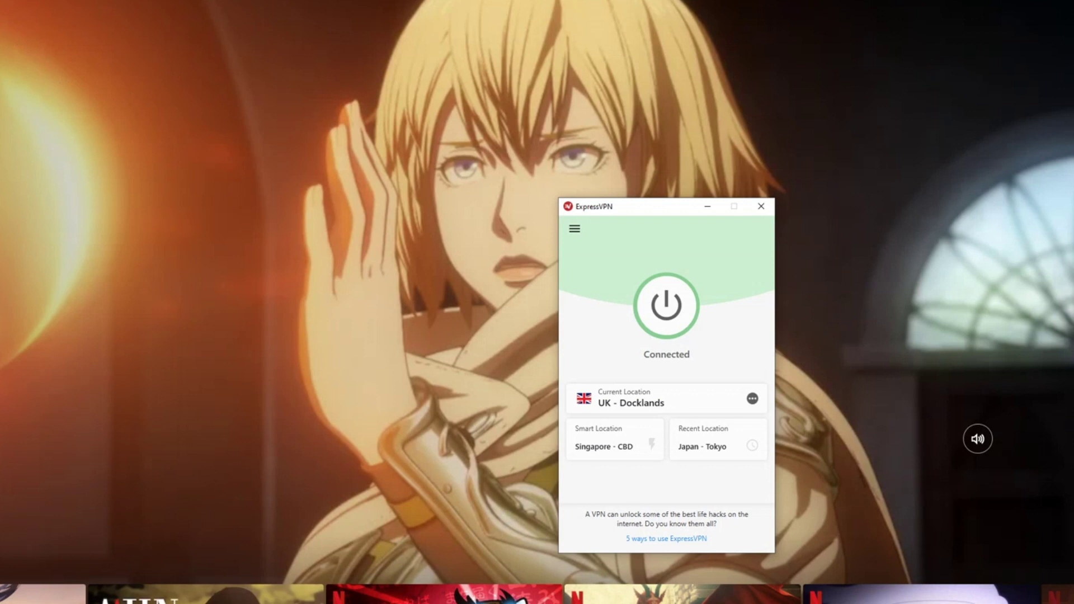
left_click(575, 229)
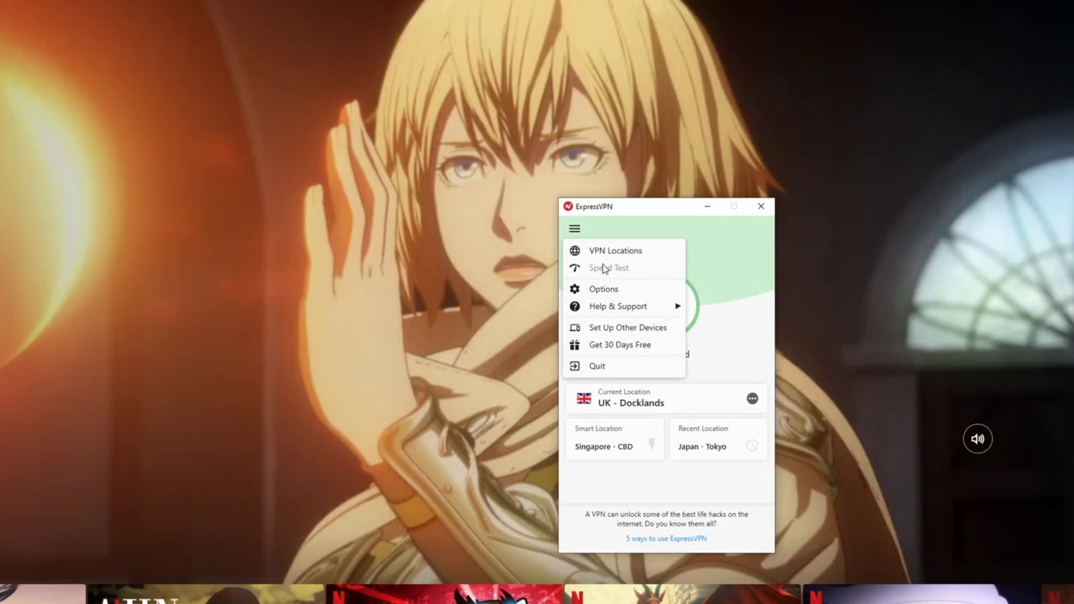
left_click(733, 290)
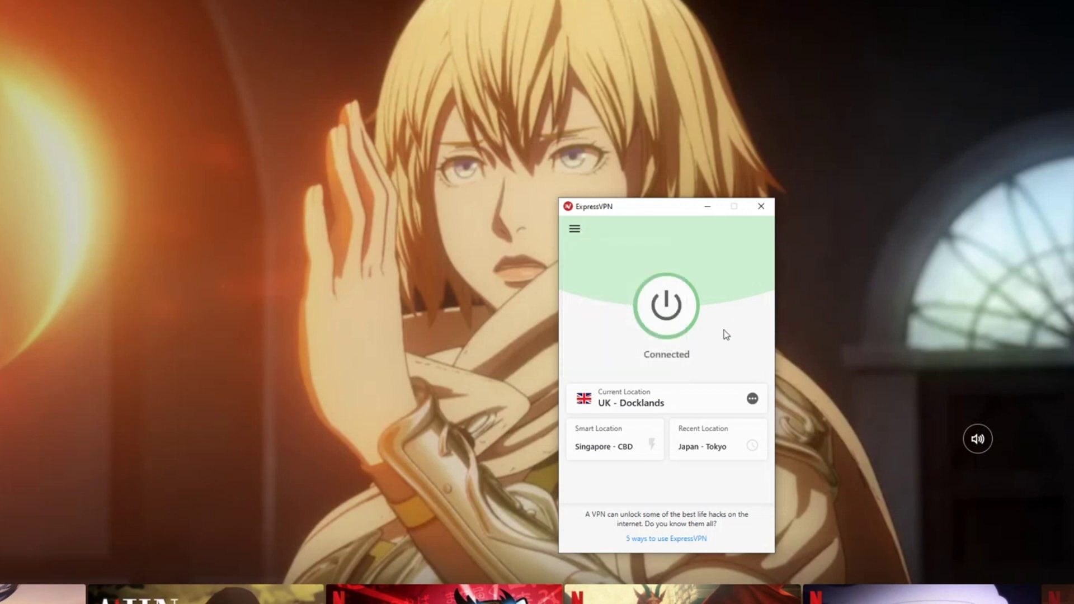
Disconnect with the power button, then run the Speed Test from the main menu.
left_click(674, 316)
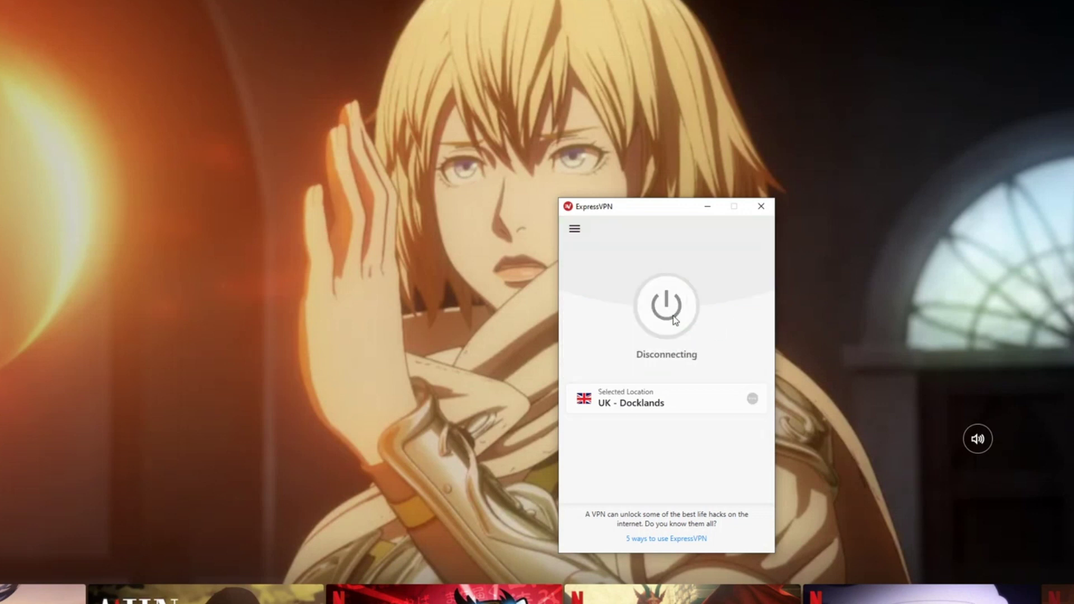
left_click(575, 229)
left_click(594, 269)
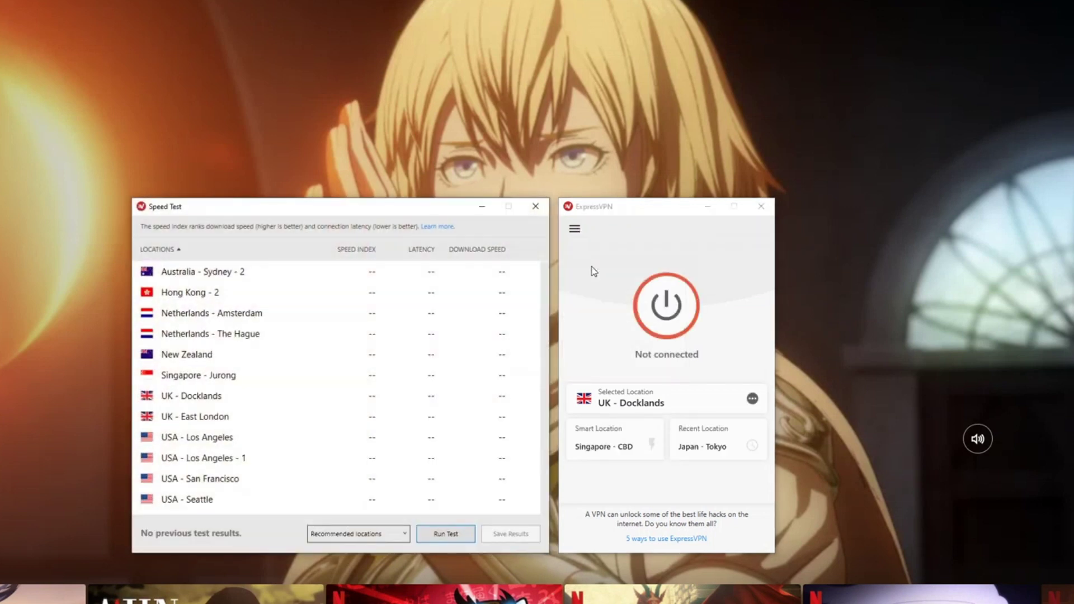
left_click(448, 535)
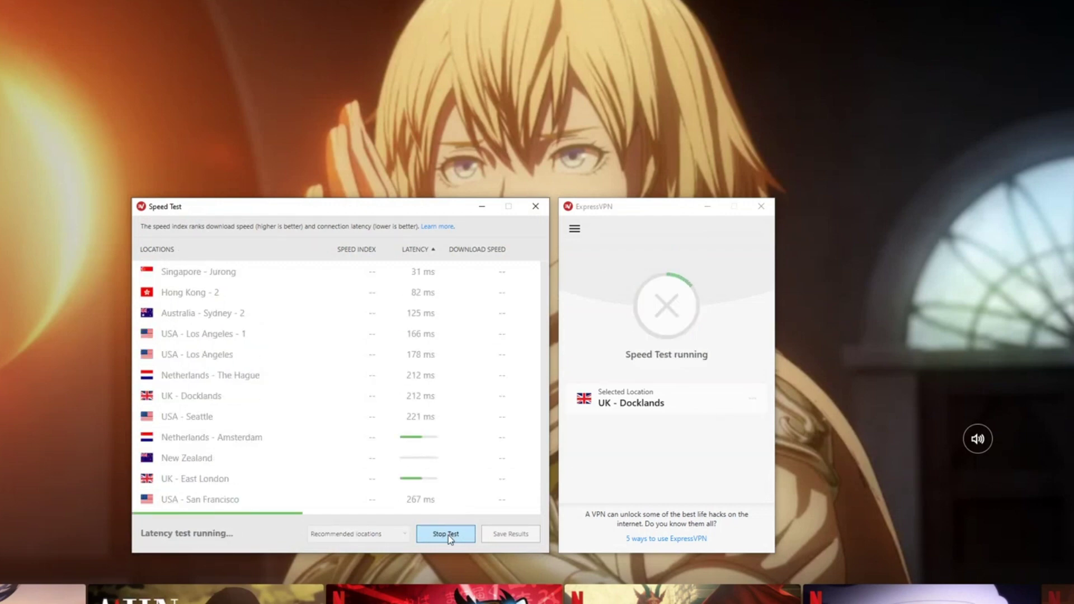